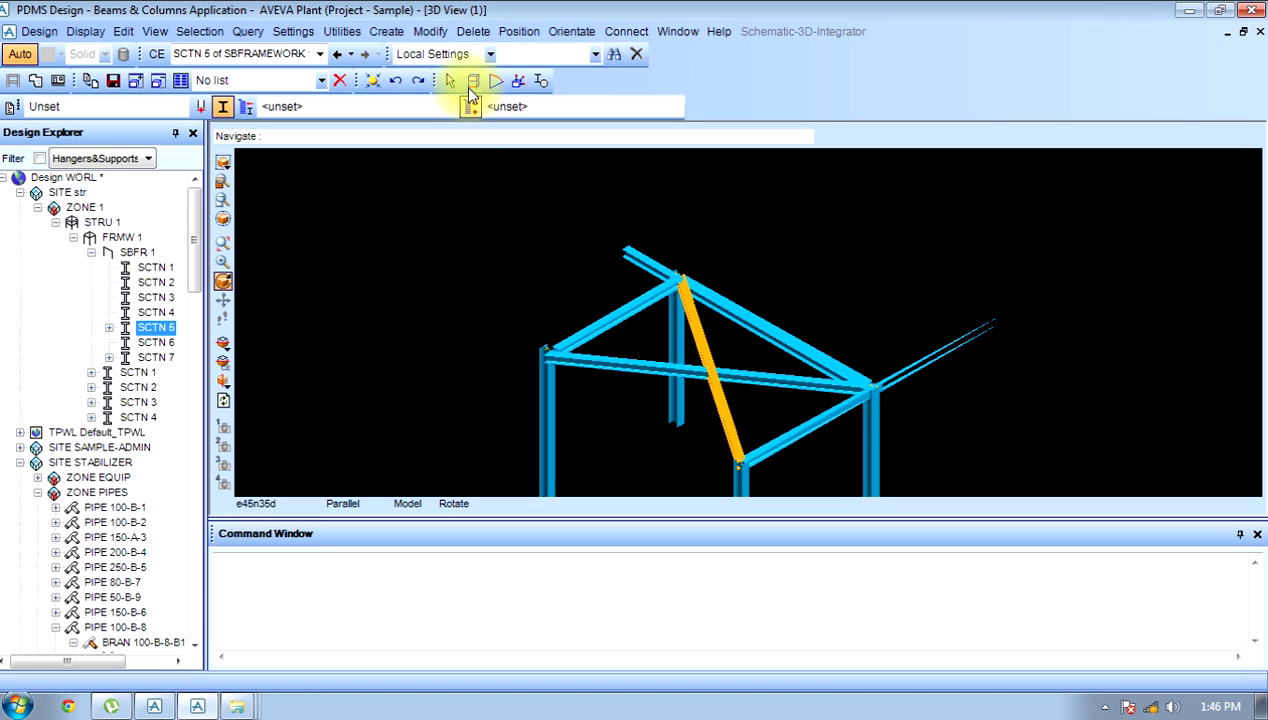
Rotate SCTN 5 by 90 degrees about the up (U) direction
left_click(562, 36)
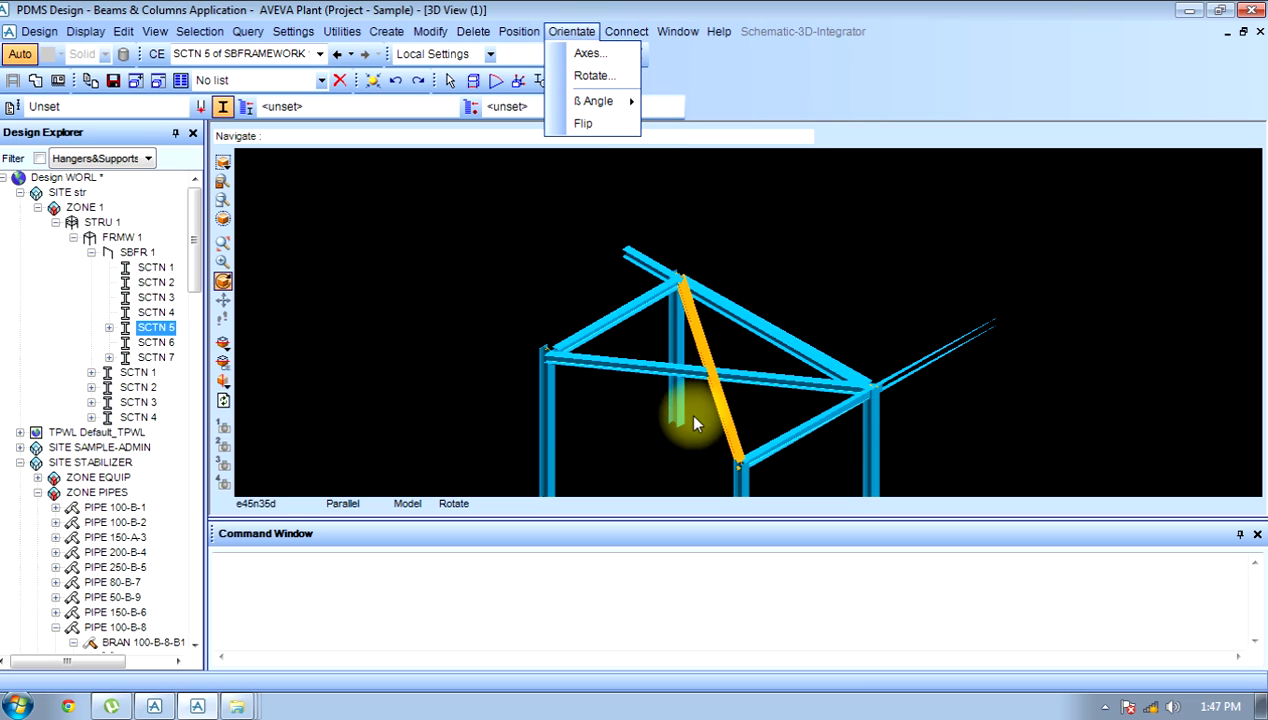
left_click(624, 78)
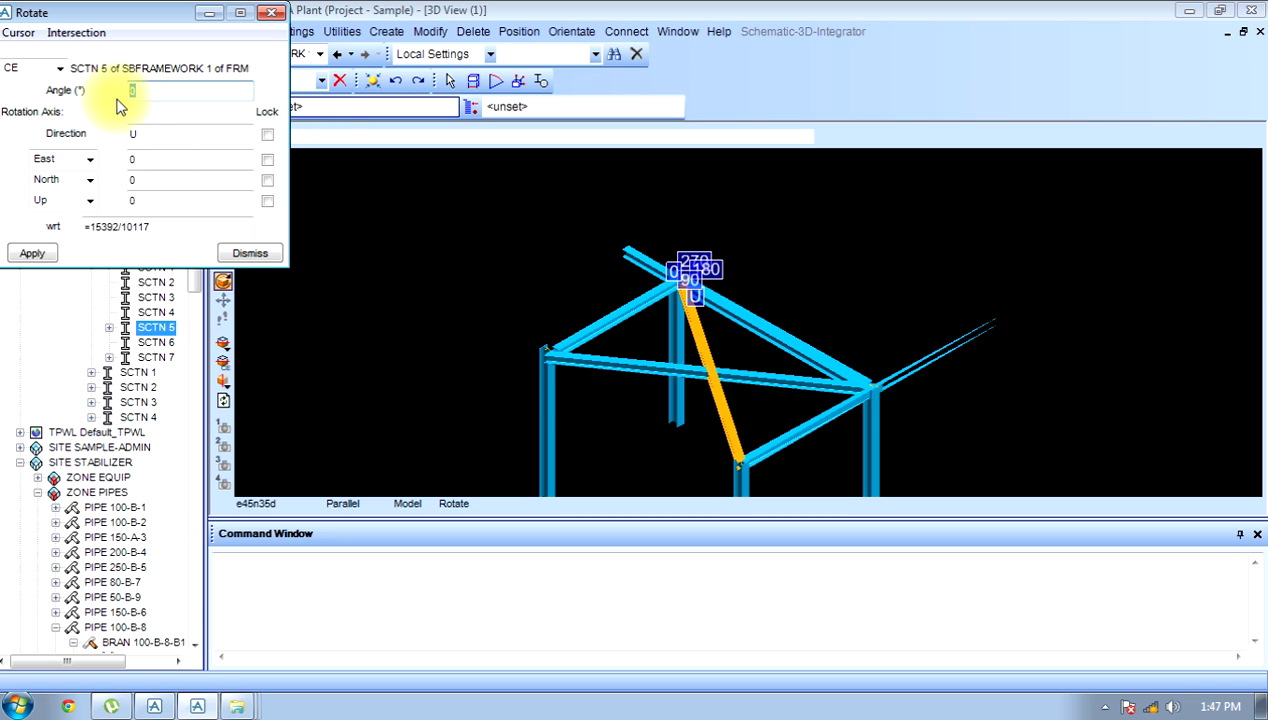
type("90")
left_click(50, 254)
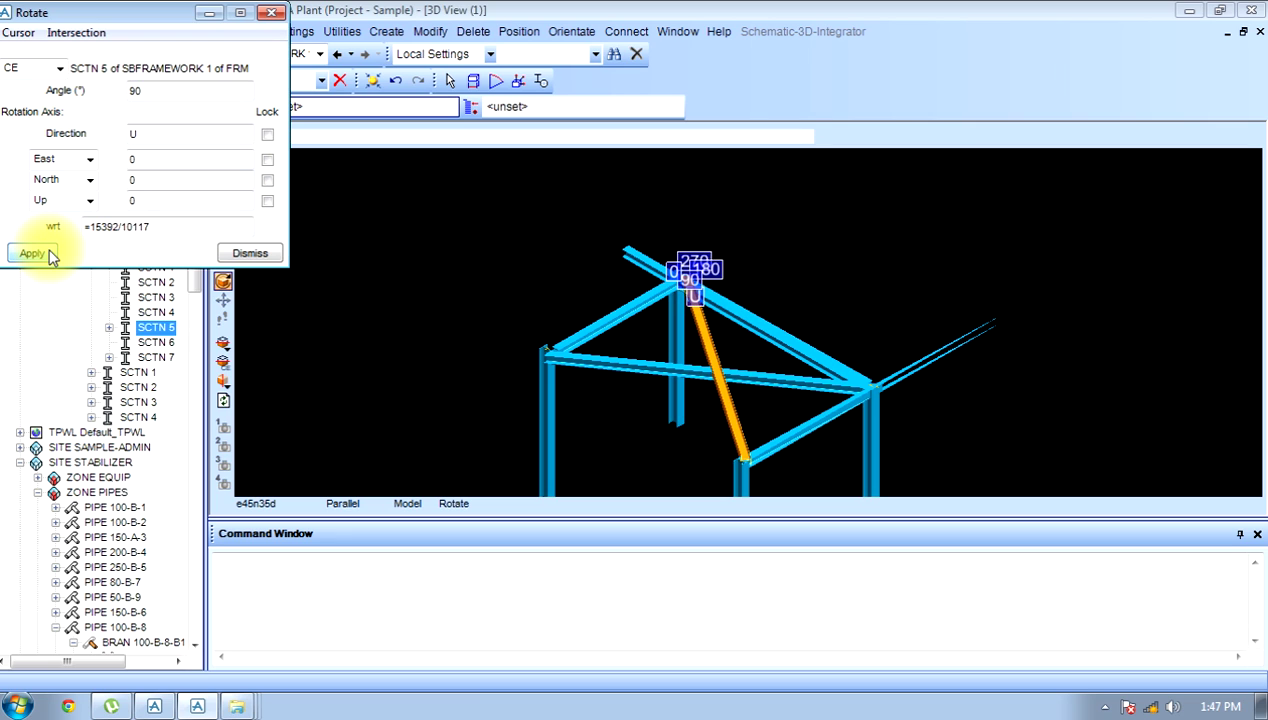
Rotate SCTN 5 a further 90 degrees about west, then select the direction for north
left_click(147, 133)
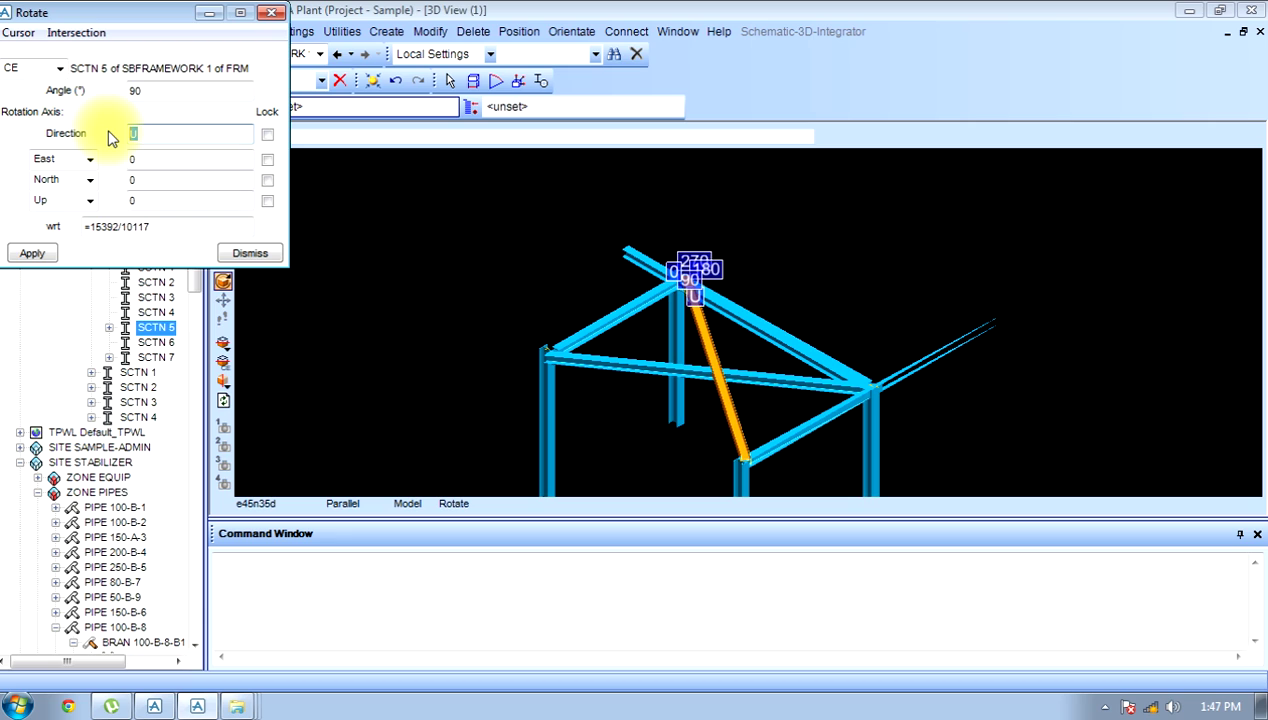
type("W")
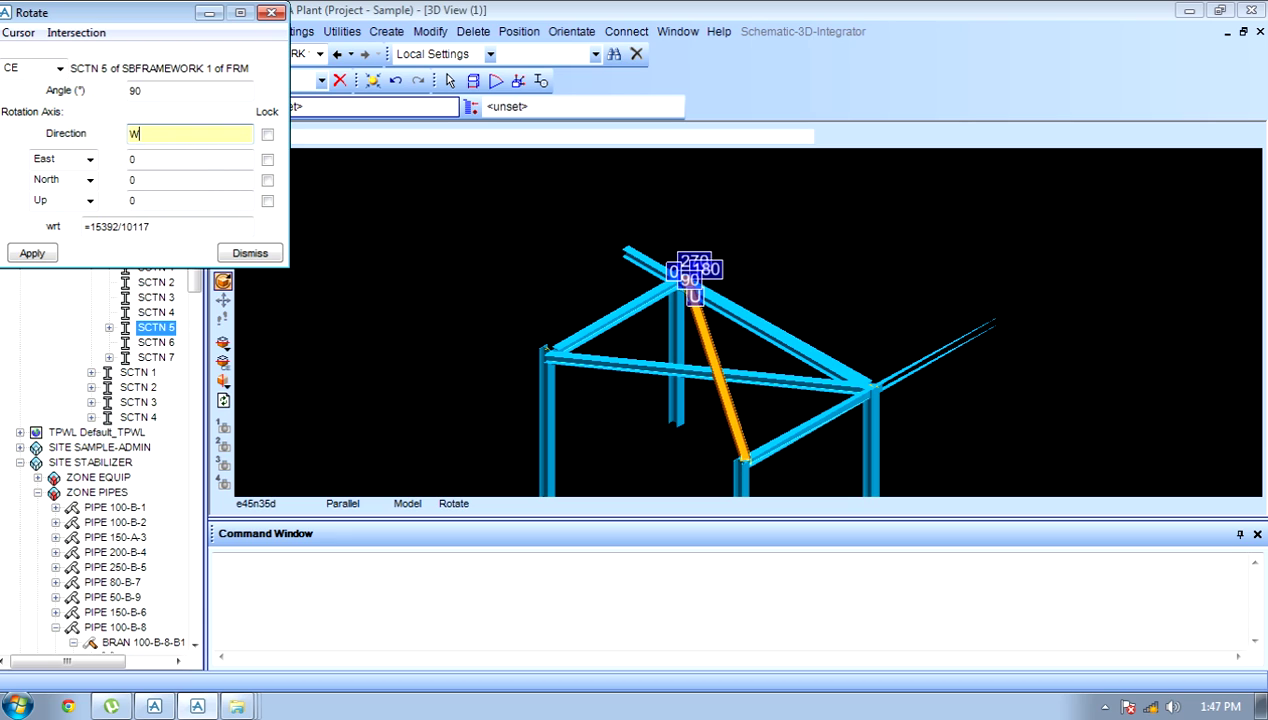
left_click(35, 253)
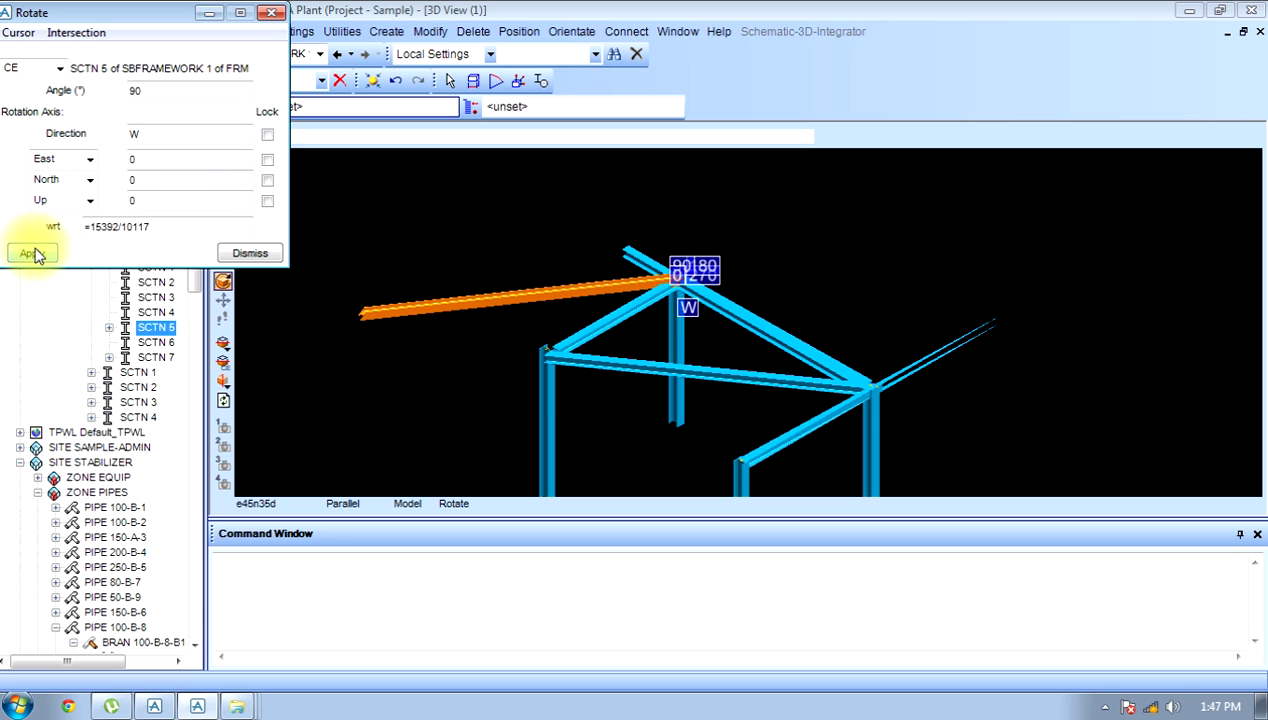
left_click(140, 90)
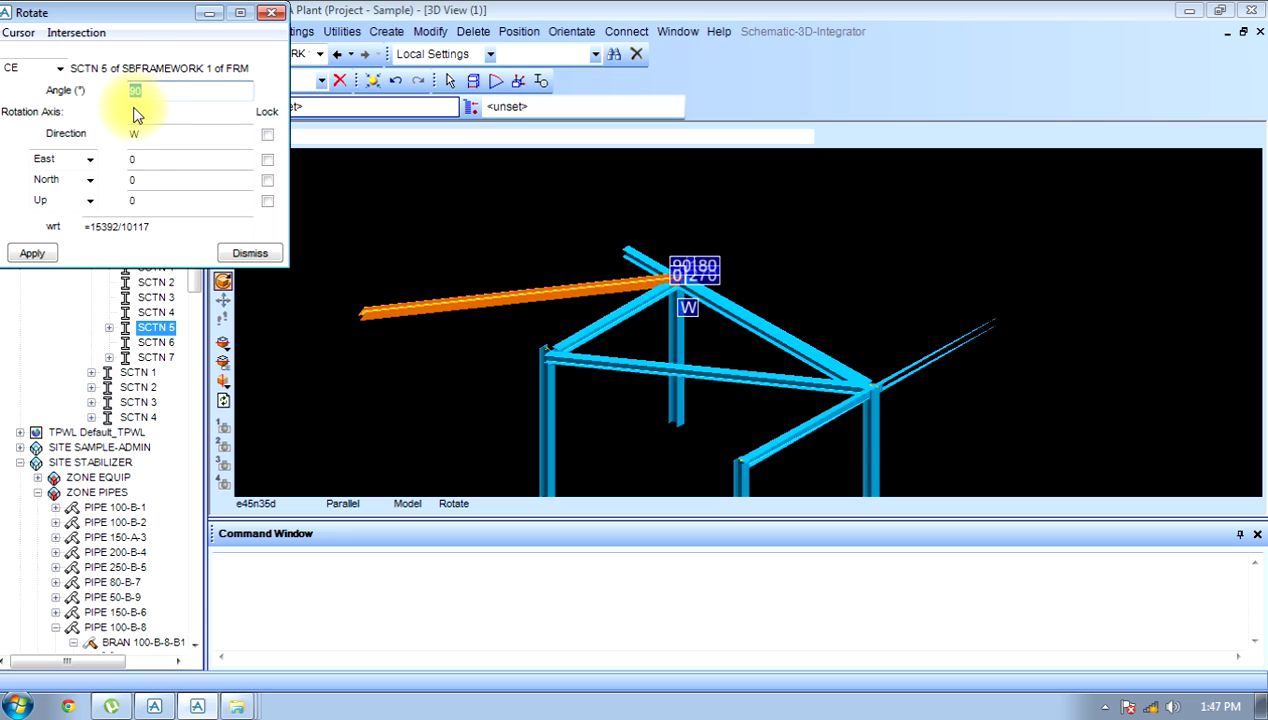
left_click(134, 134)
Rotate SCTN 5 by 90 degrees about north
type("N")
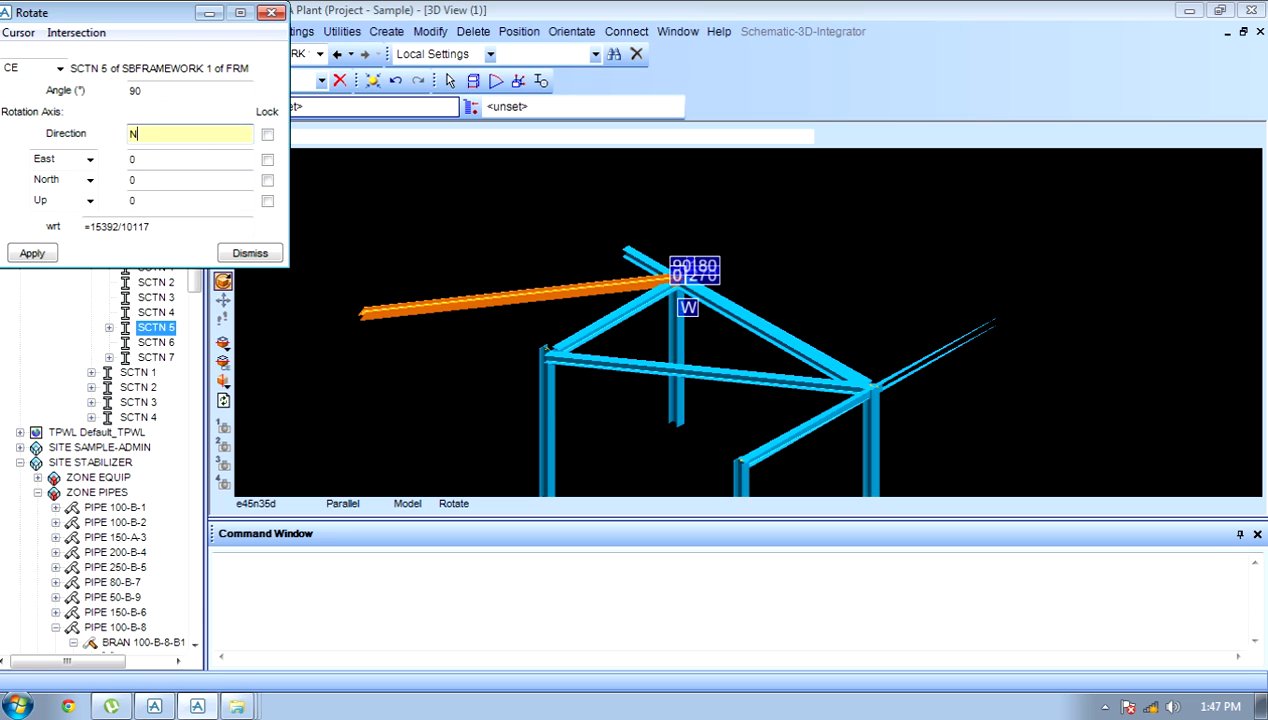
left_click(33, 250)
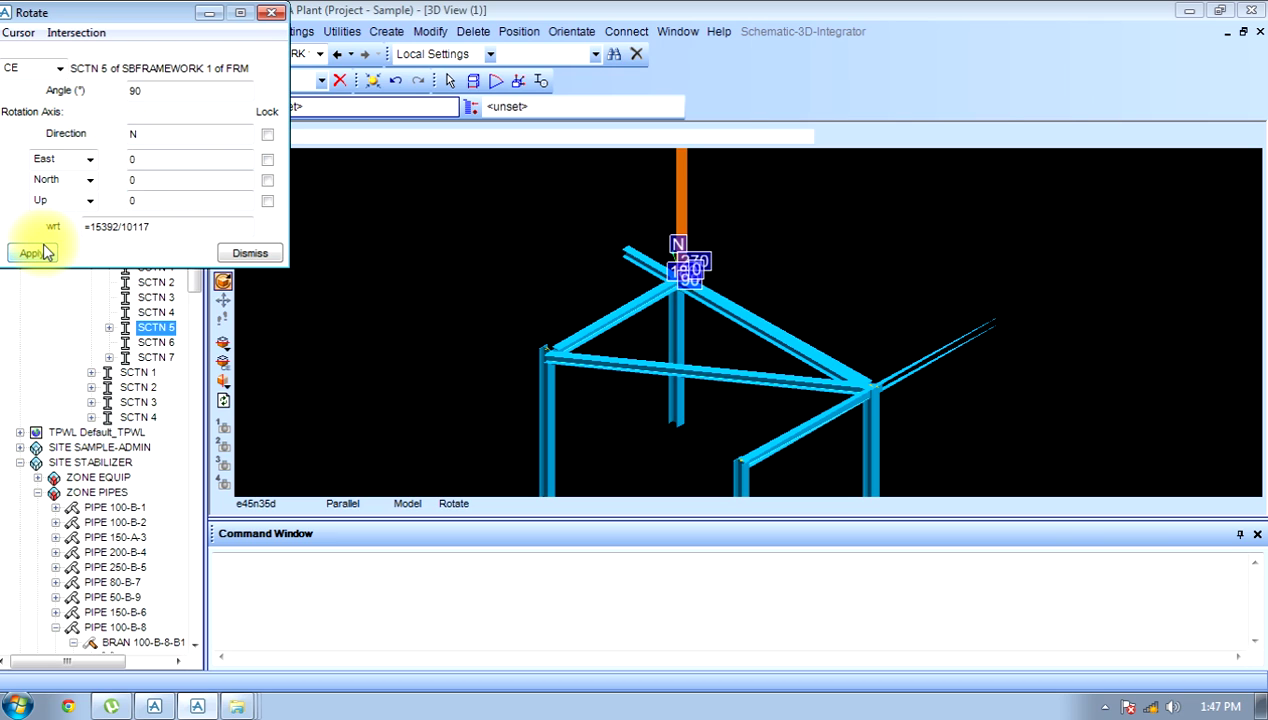
left_click(735, 195)
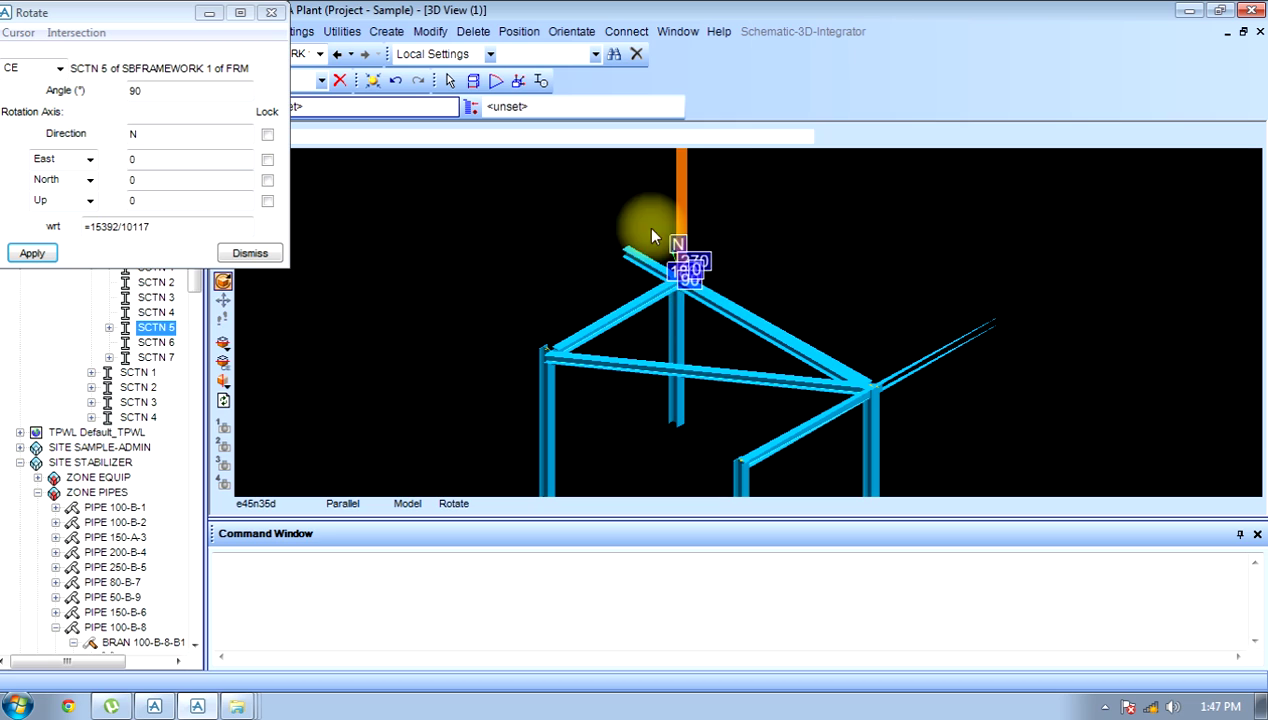
Change the rotation angle to 270 and rotate SCTN 5 about north
left_click(112, 143)
left_click(133, 90)
key("BackSpace")
type("27")
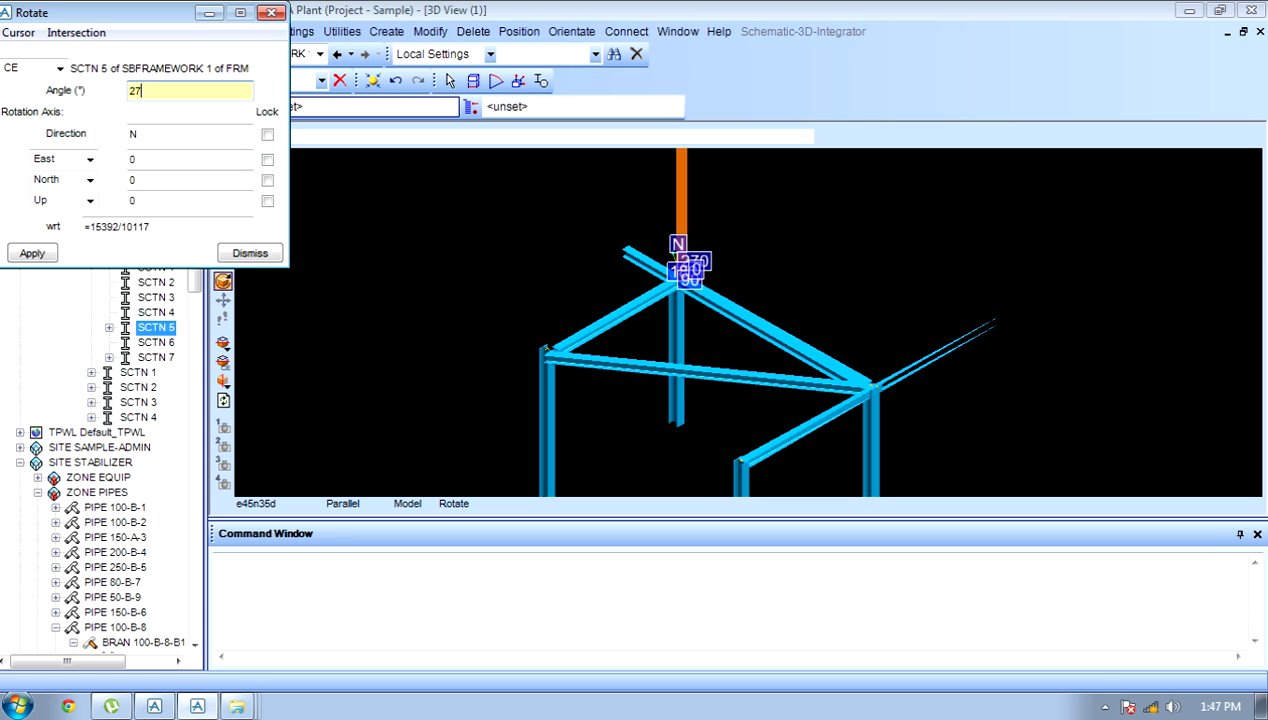
left_click(31, 254)
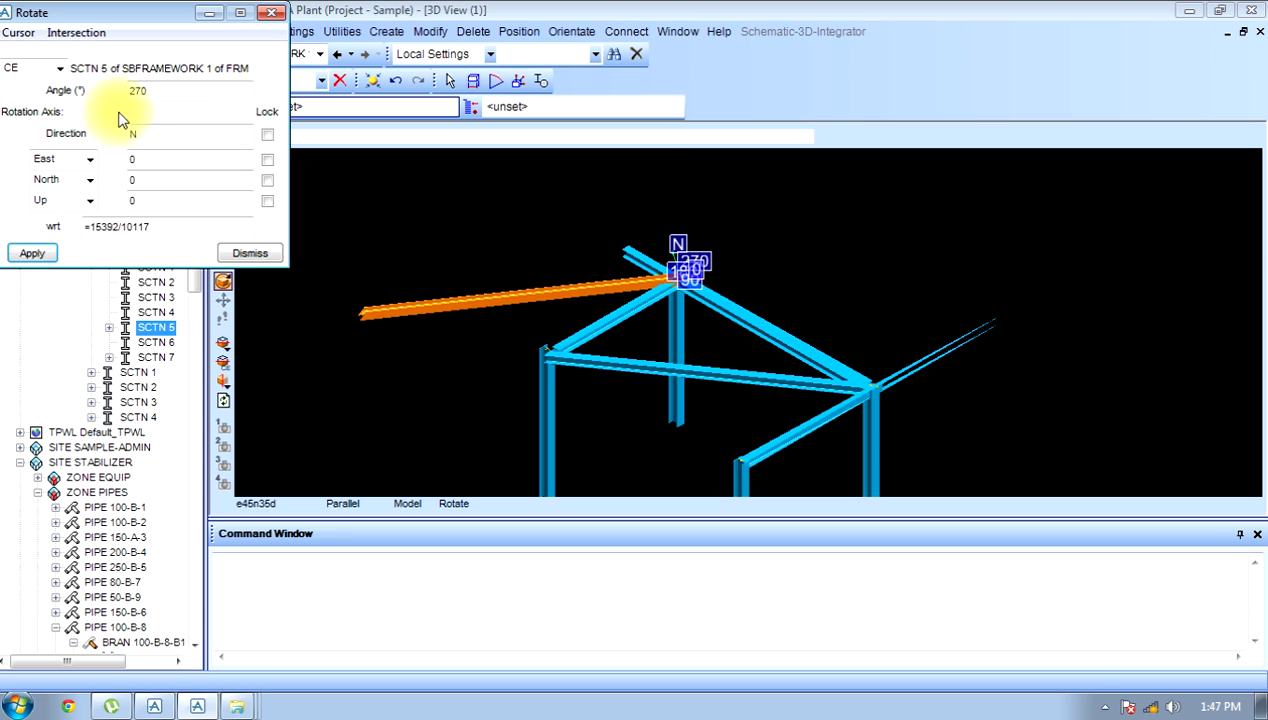
Rotate SCTN 5 by 270 degrees about west, then about up
left_click(142, 133)
type("W")
left_click(36, 254)
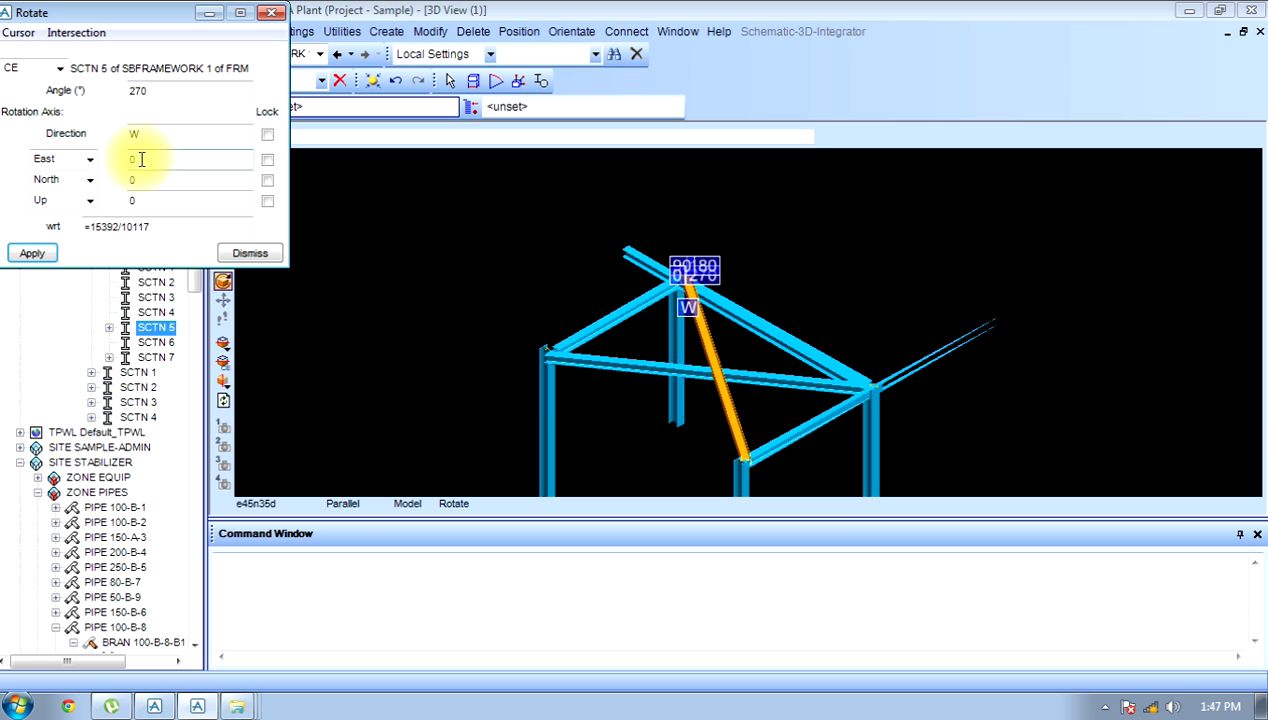
double_click(160, 133)
type("U")
double_click(145, 90)
left_click(33, 253)
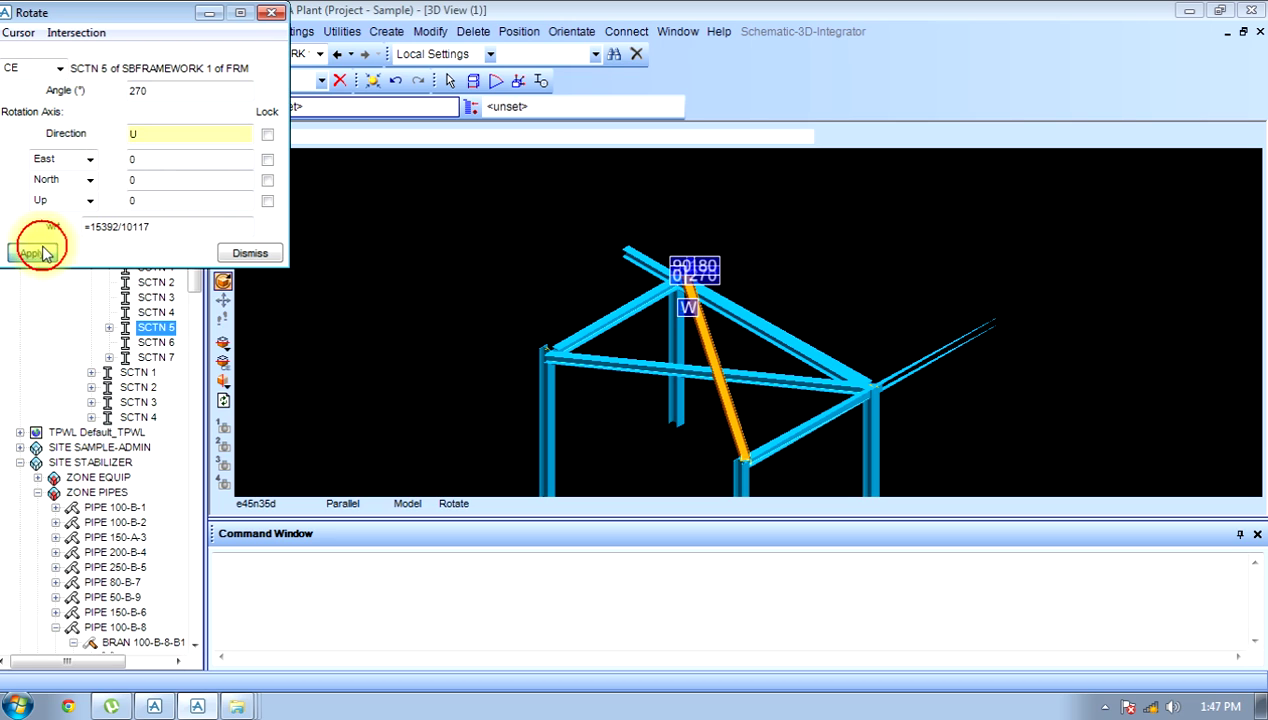
Close the Rotate form and give SCTN 5 a beta angle of -180 degrees
left_click(246, 254)
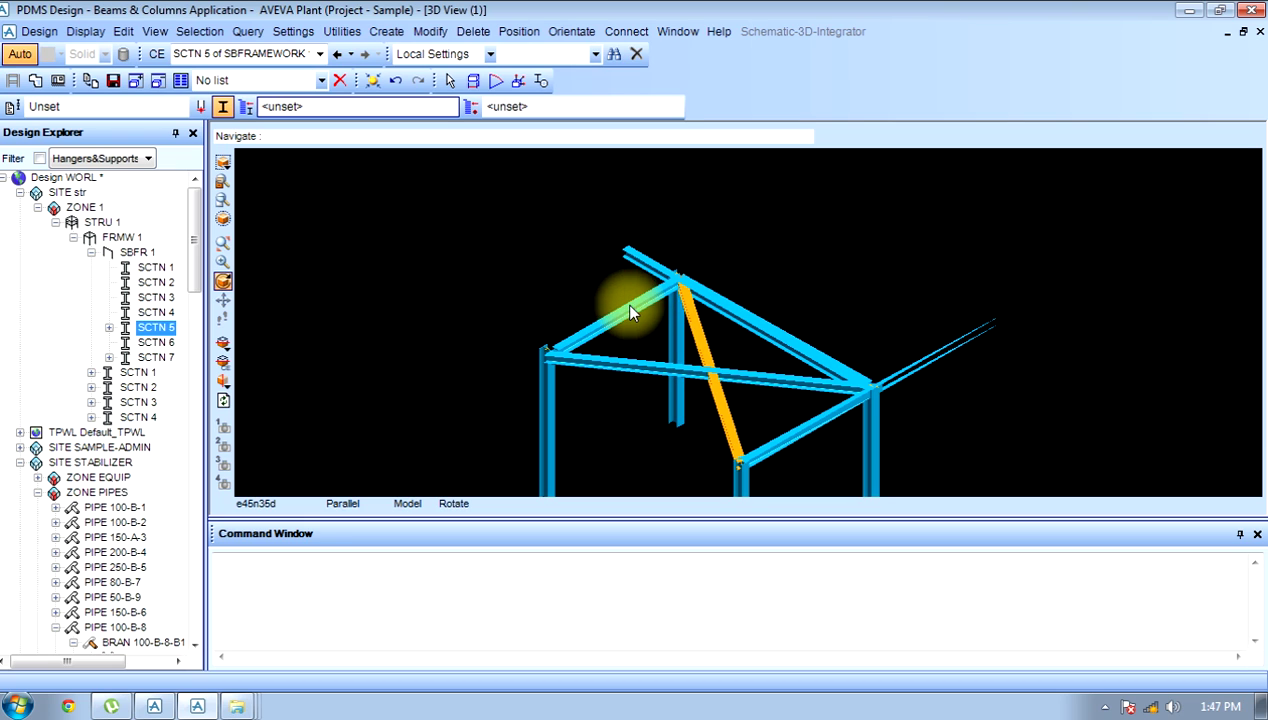
left_click(571, 31)
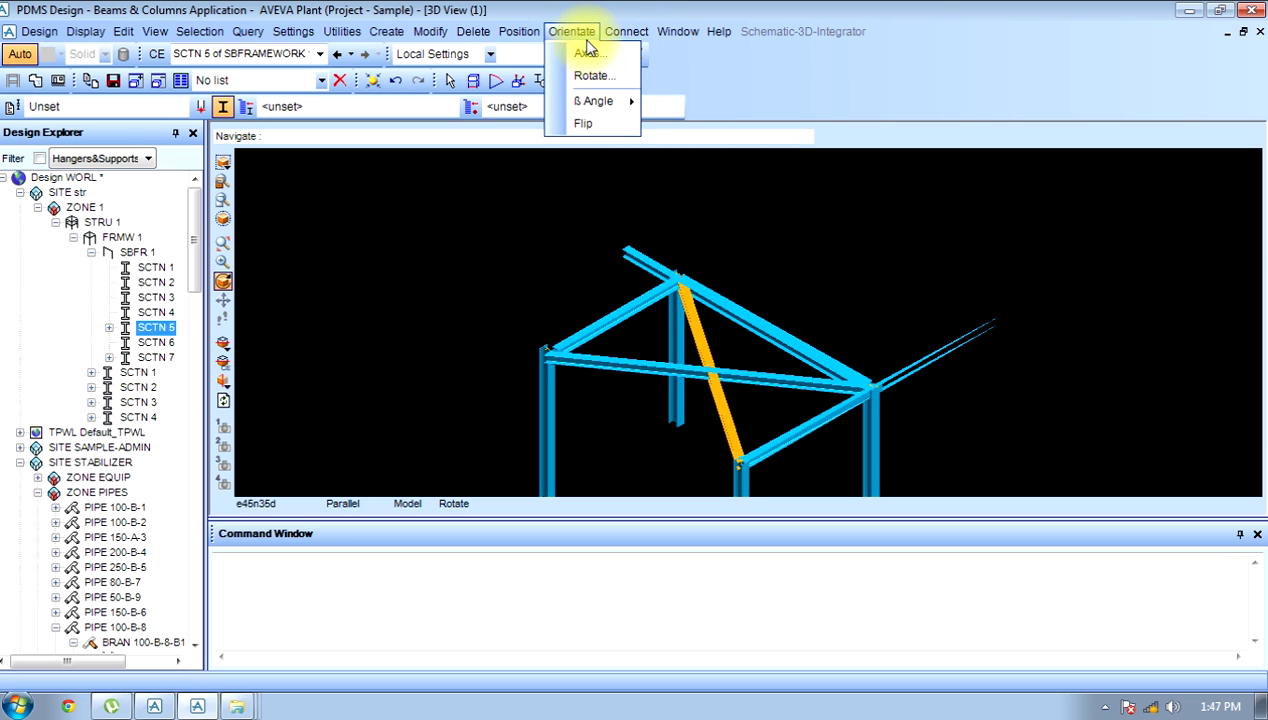
mouse_move(600, 101)
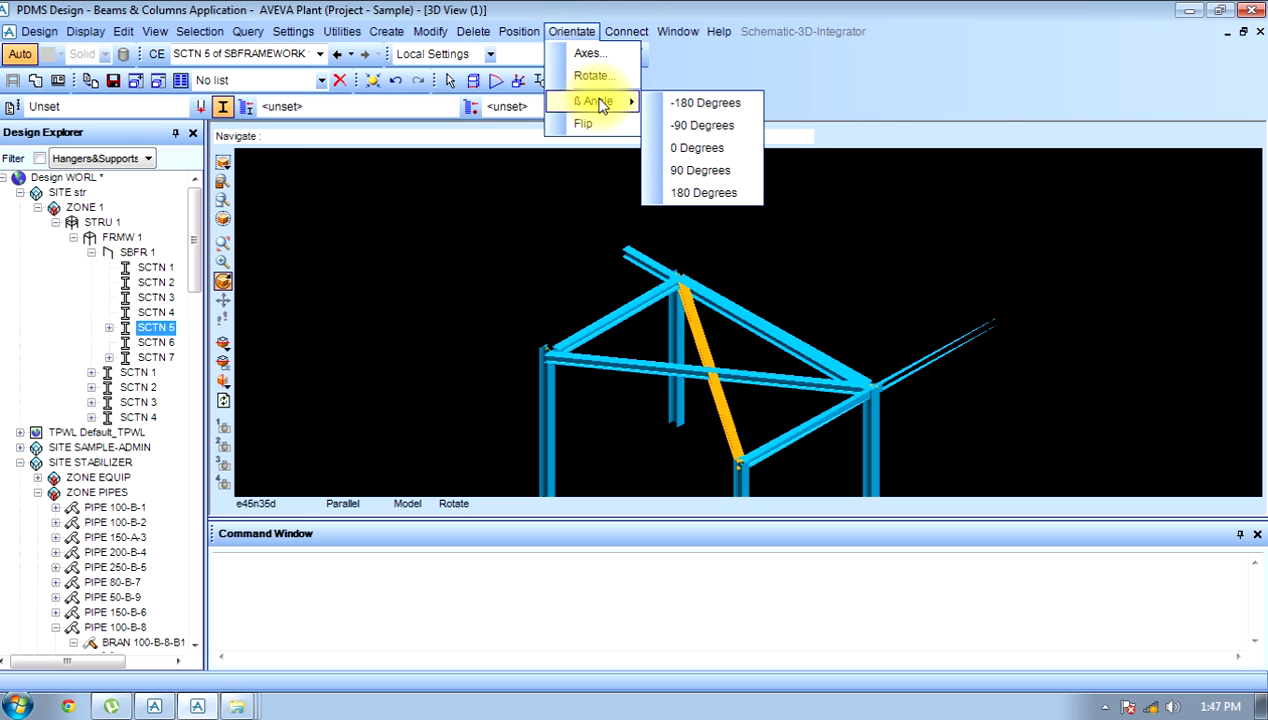
left_click(707, 106)
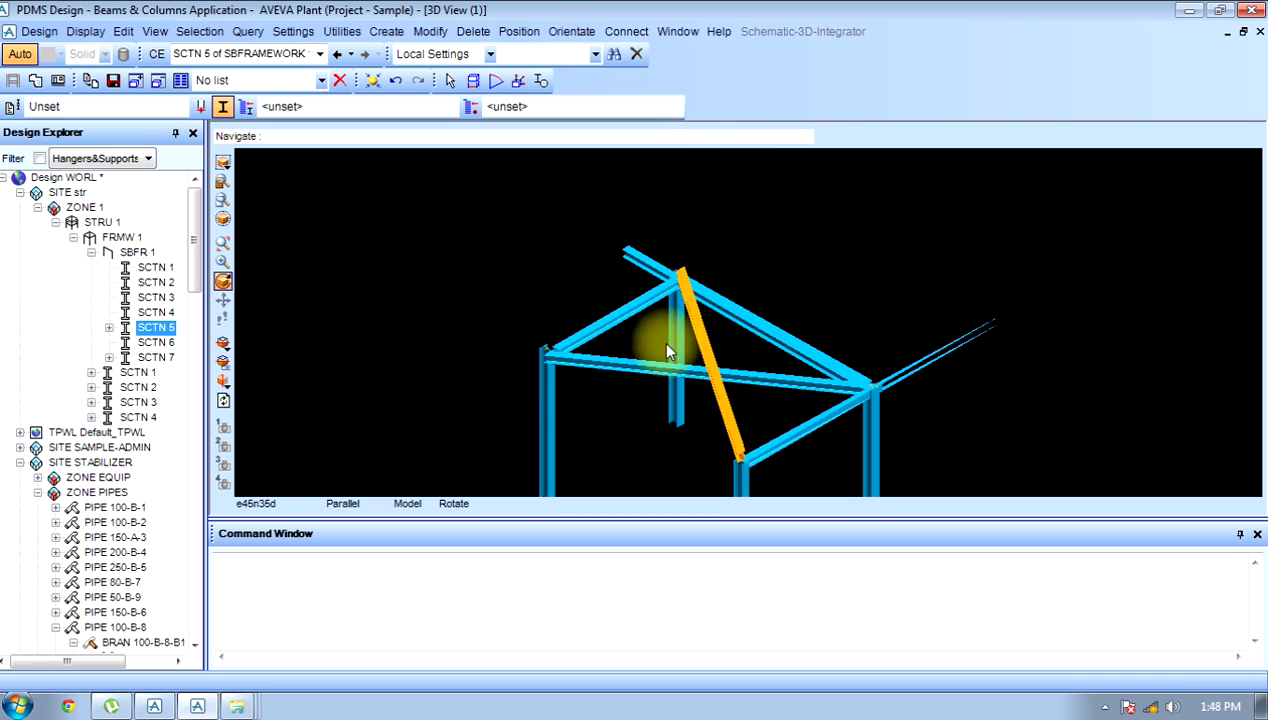
View the frame from the south and zoom to the model limits
right_click(672, 463)
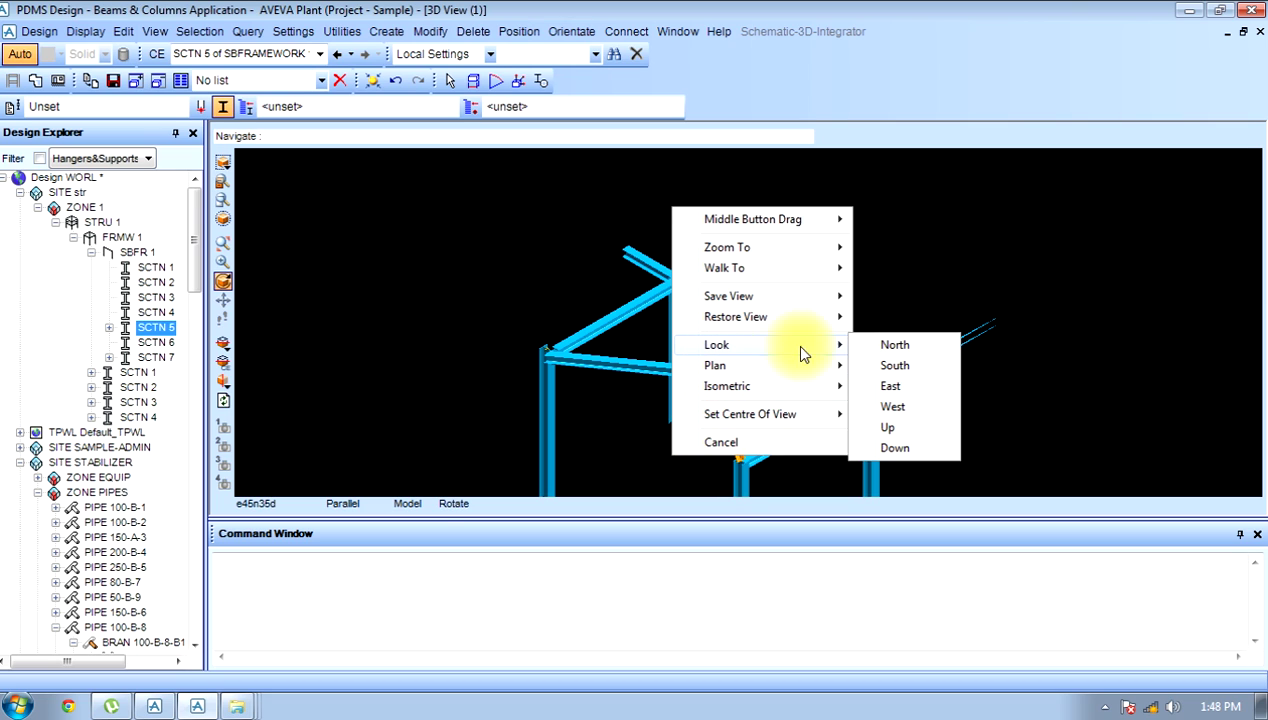
left_click(866, 370)
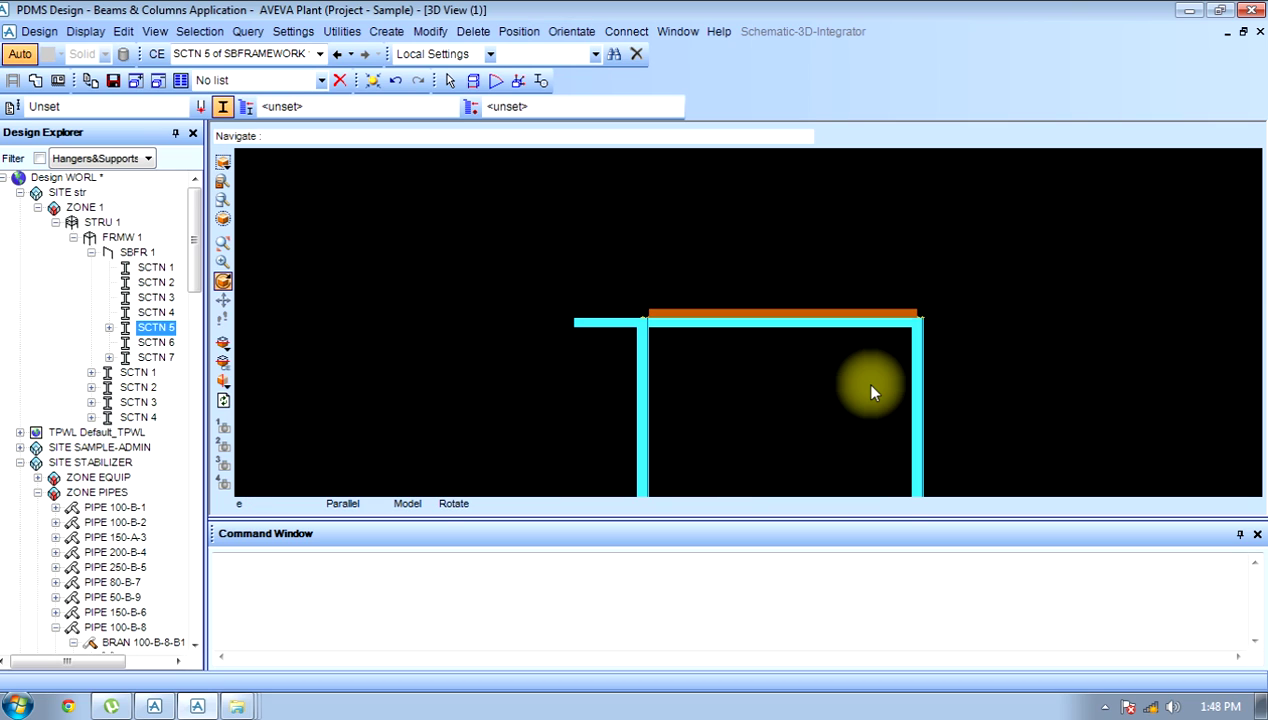
right_click(650, 204)
mouse_move(673, 240)
left_click(877, 242)
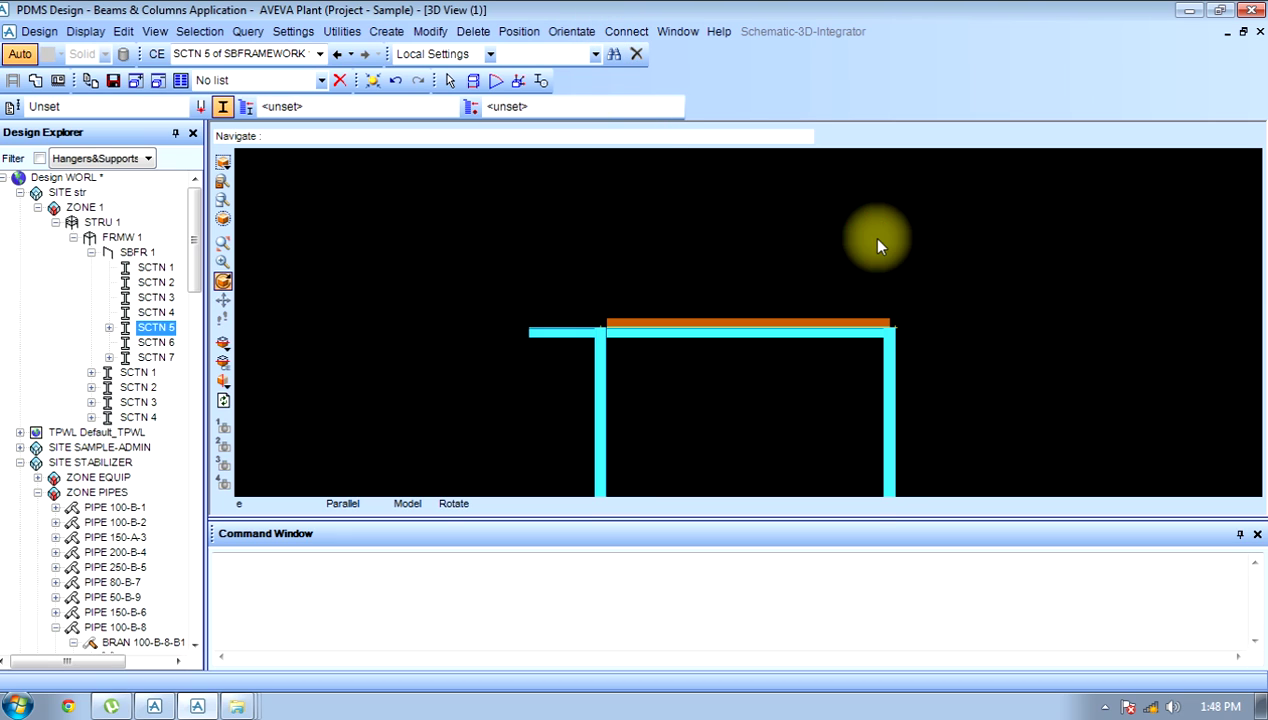
Set SCTN 5's beta angle to 0 degrees, then to 180 degrees
left_click(572, 31)
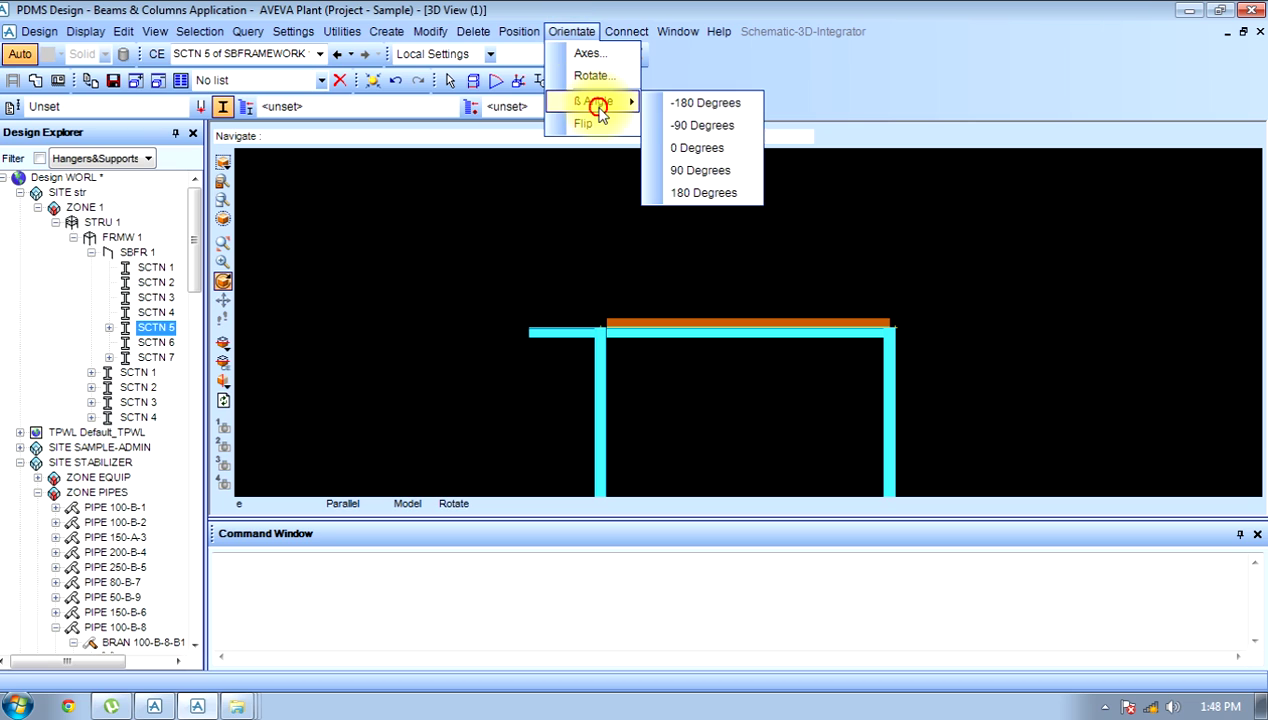
left_click(676, 150)
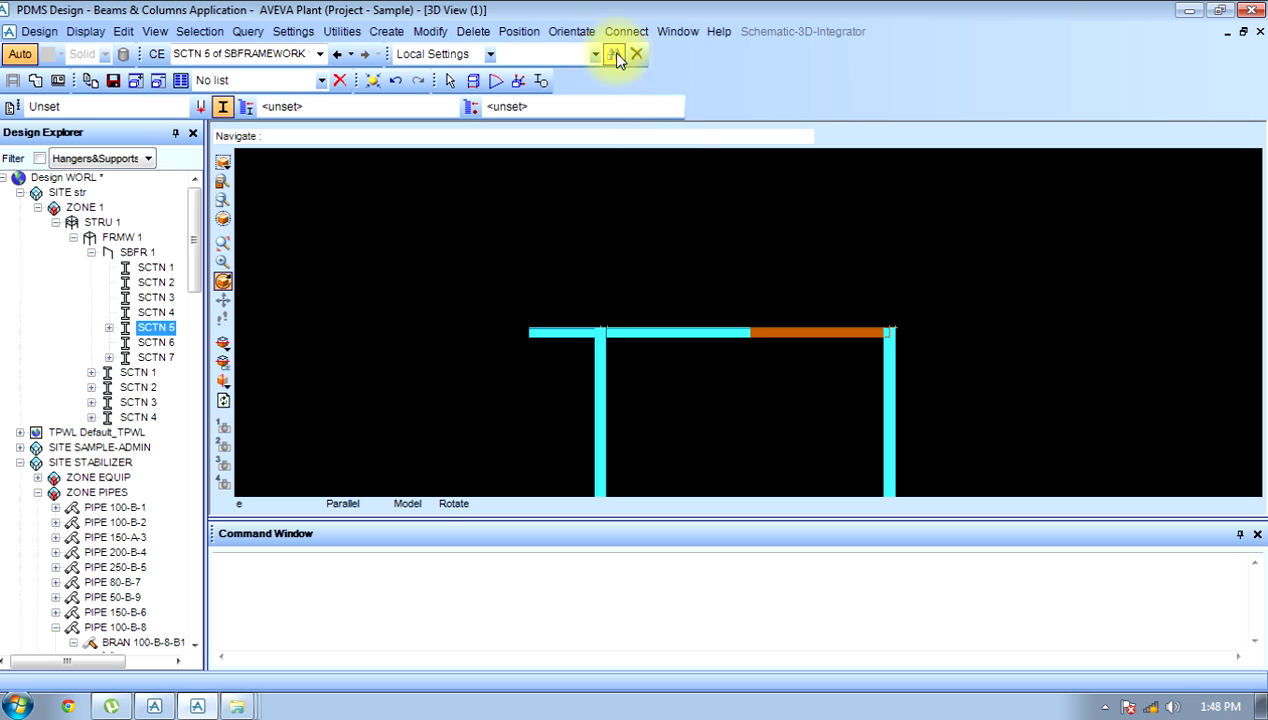
left_click(595, 37)
mouse_move(612, 101)
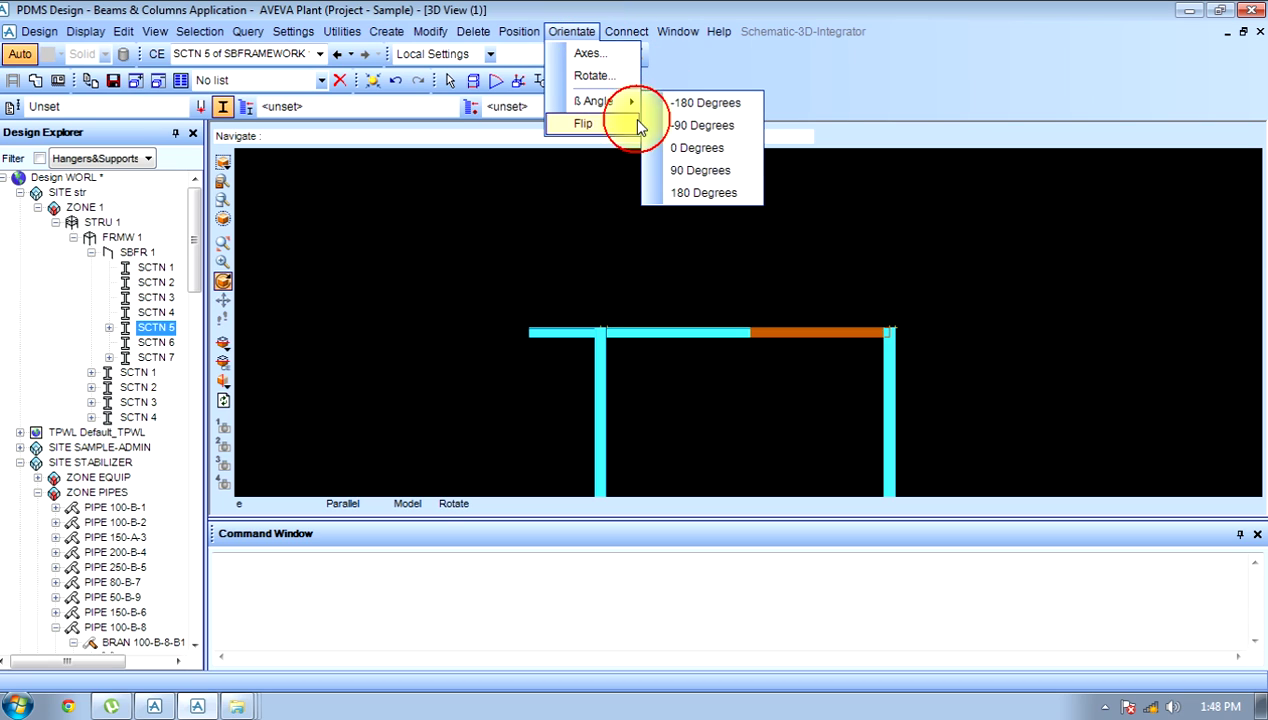
left_click(680, 193)
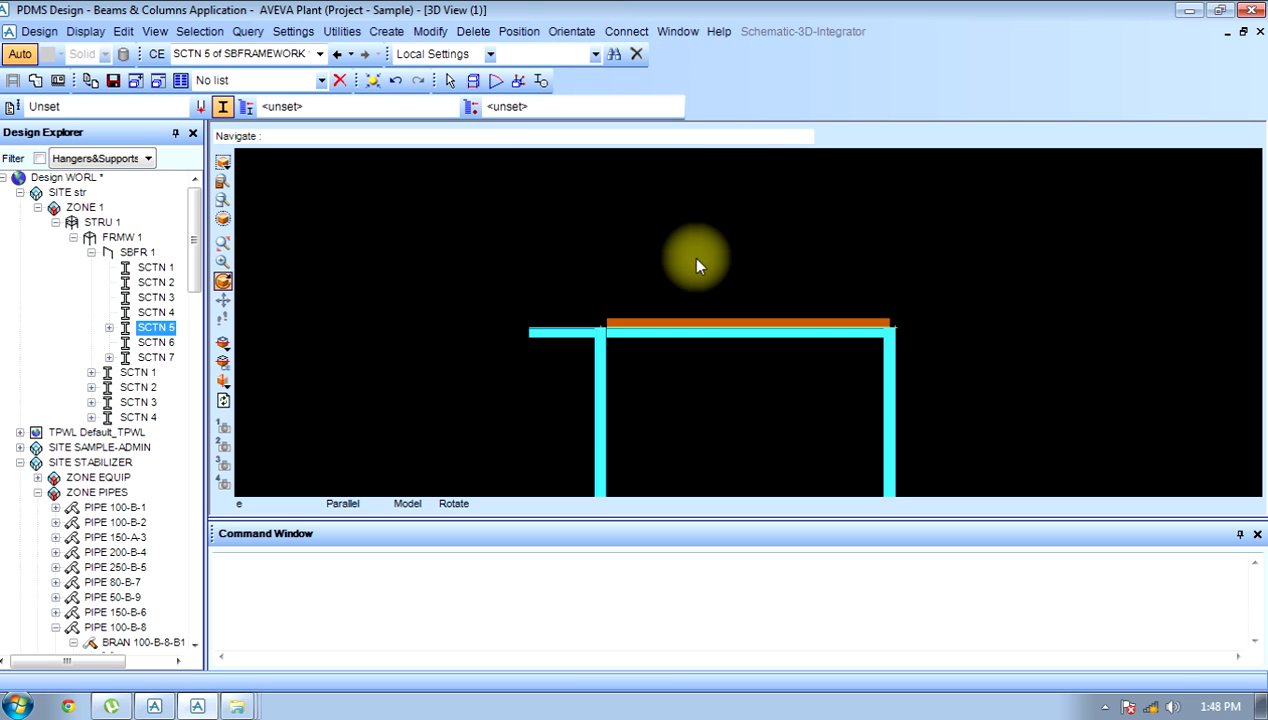
right_click(752, 306)
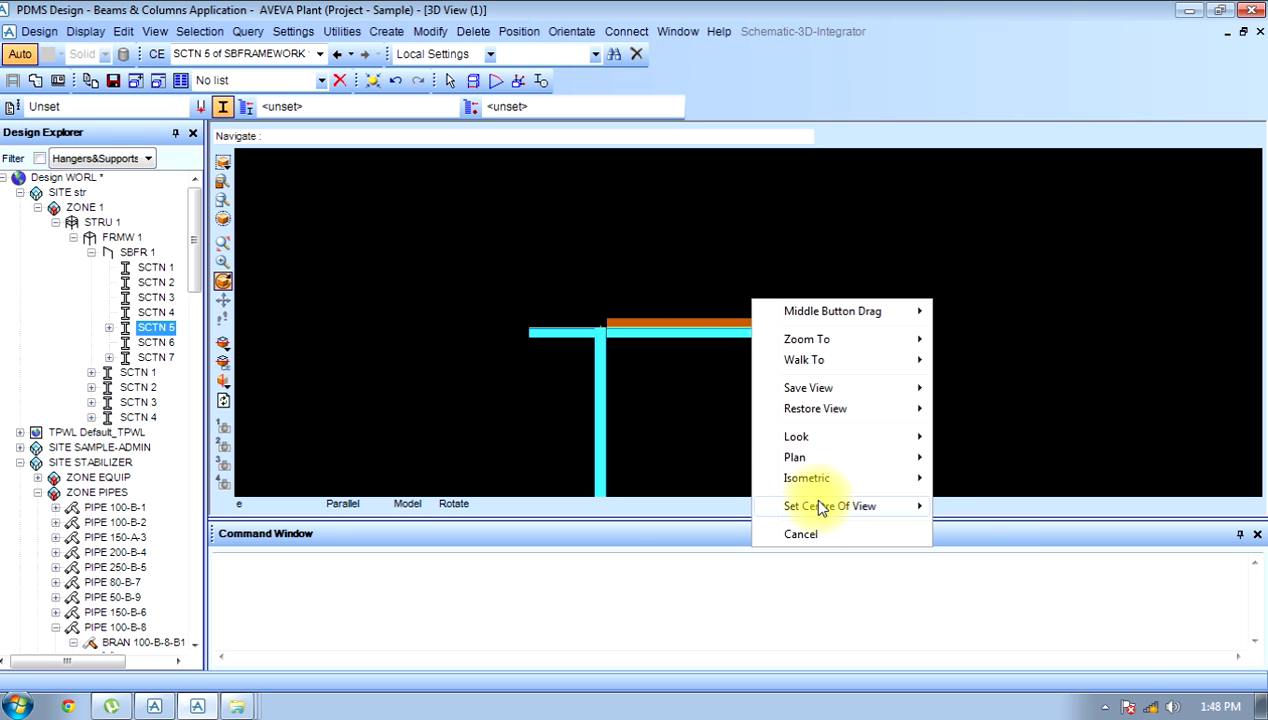
Switch to the Iso 3 view and set the brace's beta angle to 90 degrees
mouse_move(815, 479)
left_click(966, 519)
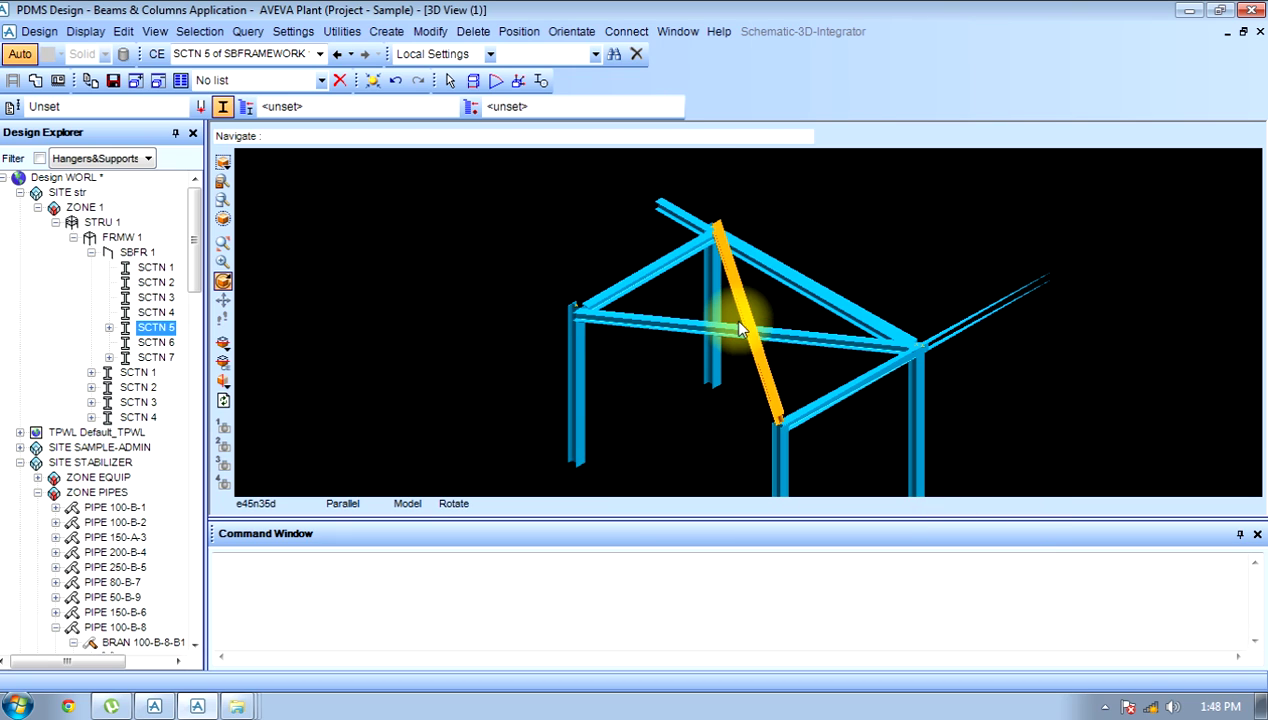
left_click(575, 32)
mouse_move(595, 102)
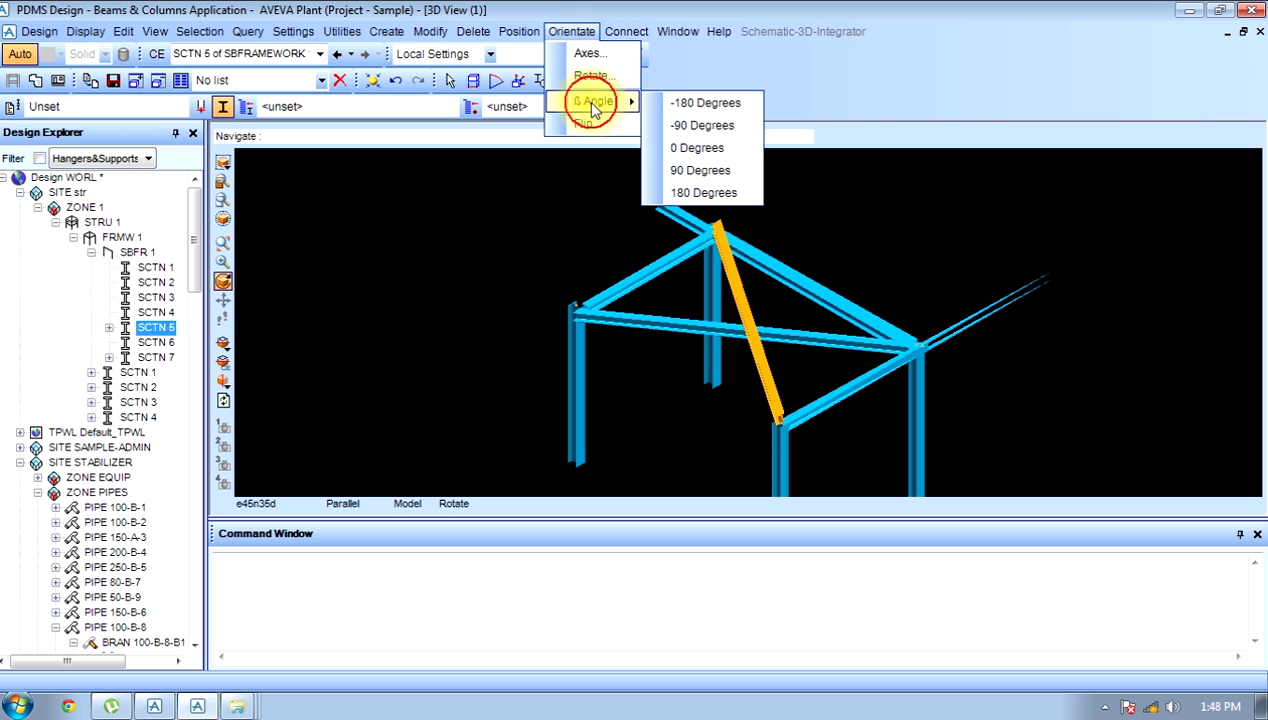
left_click(666, 170)
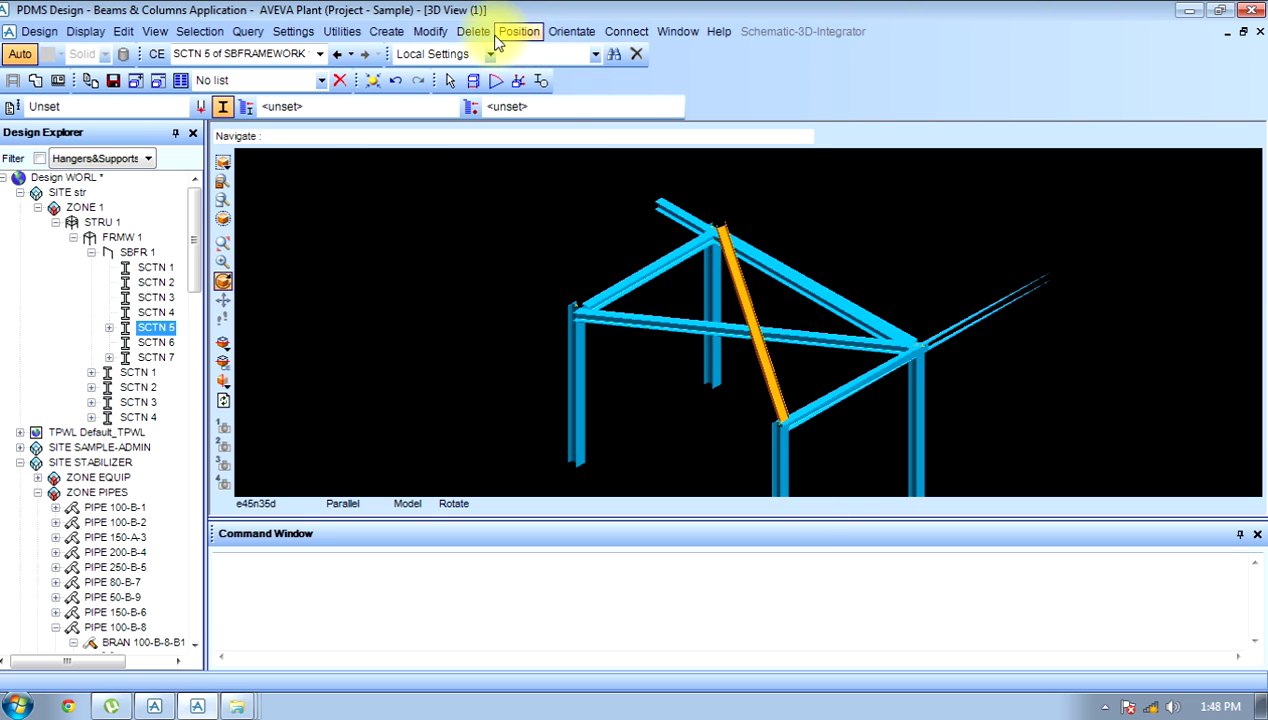
Flip the horizontal beam that crosses the diagonal brace
left_click(585, 38)
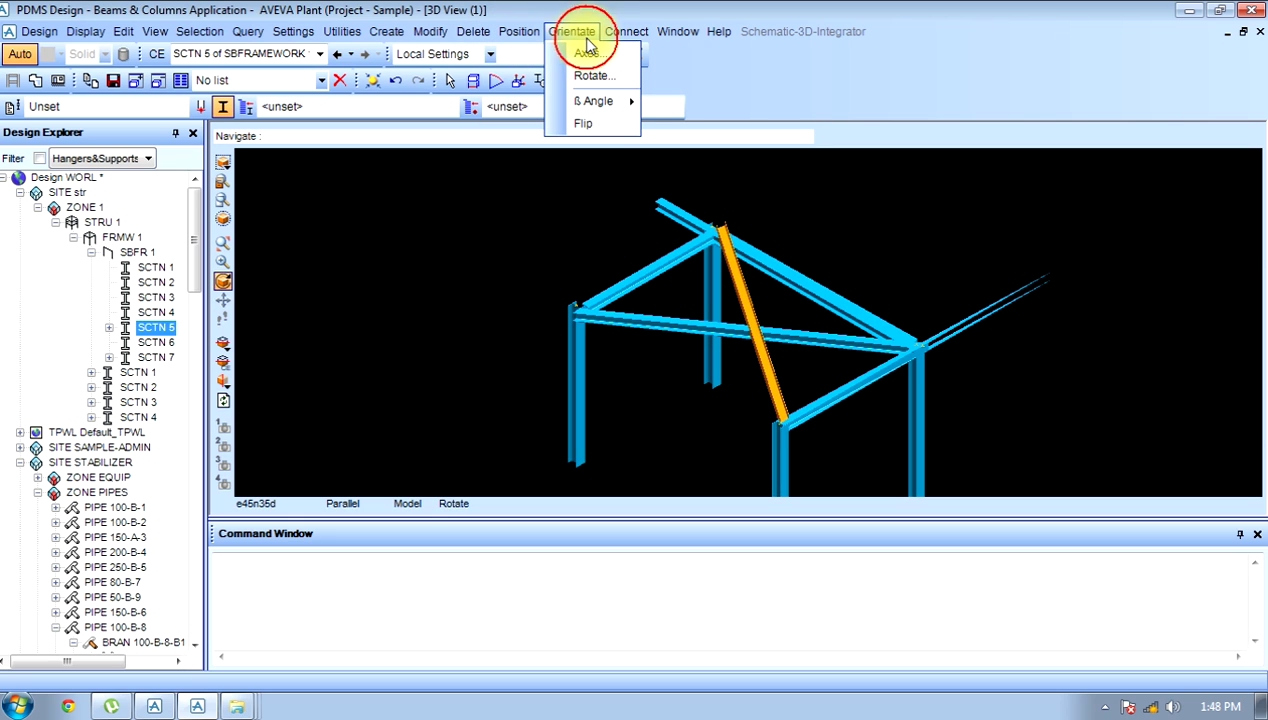
left_click(592, 124)
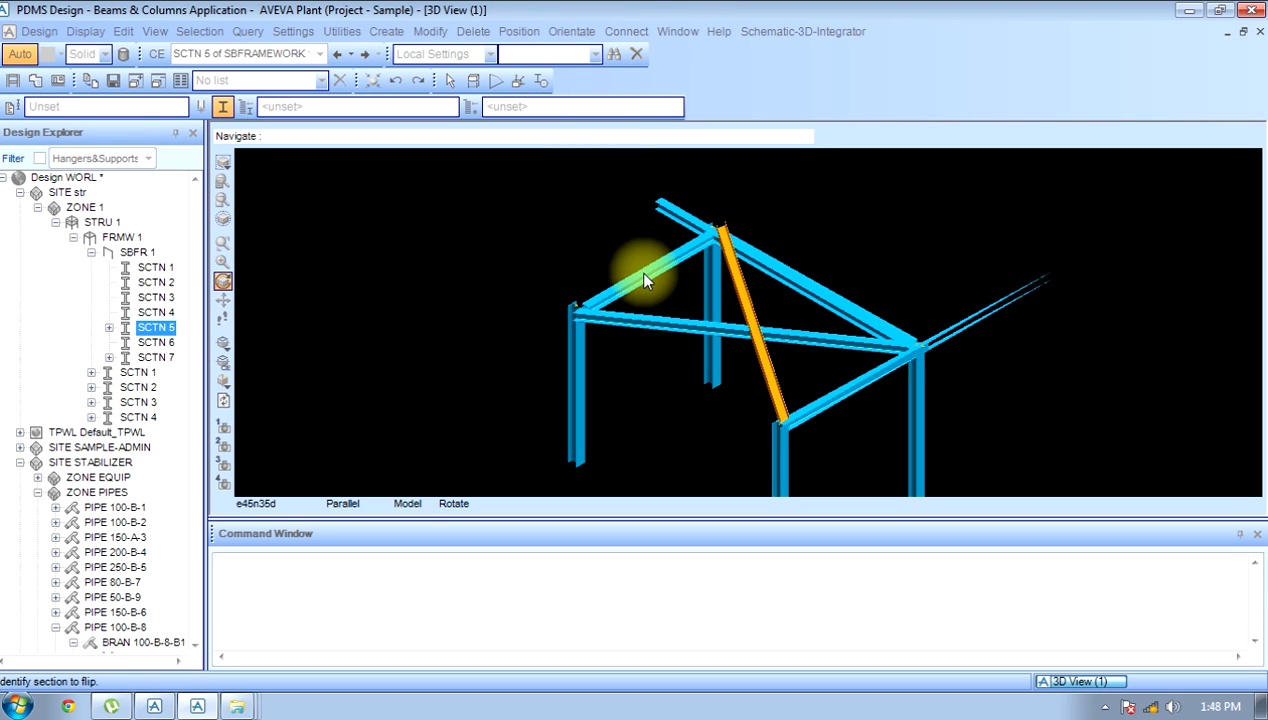
left_click(729, 327)
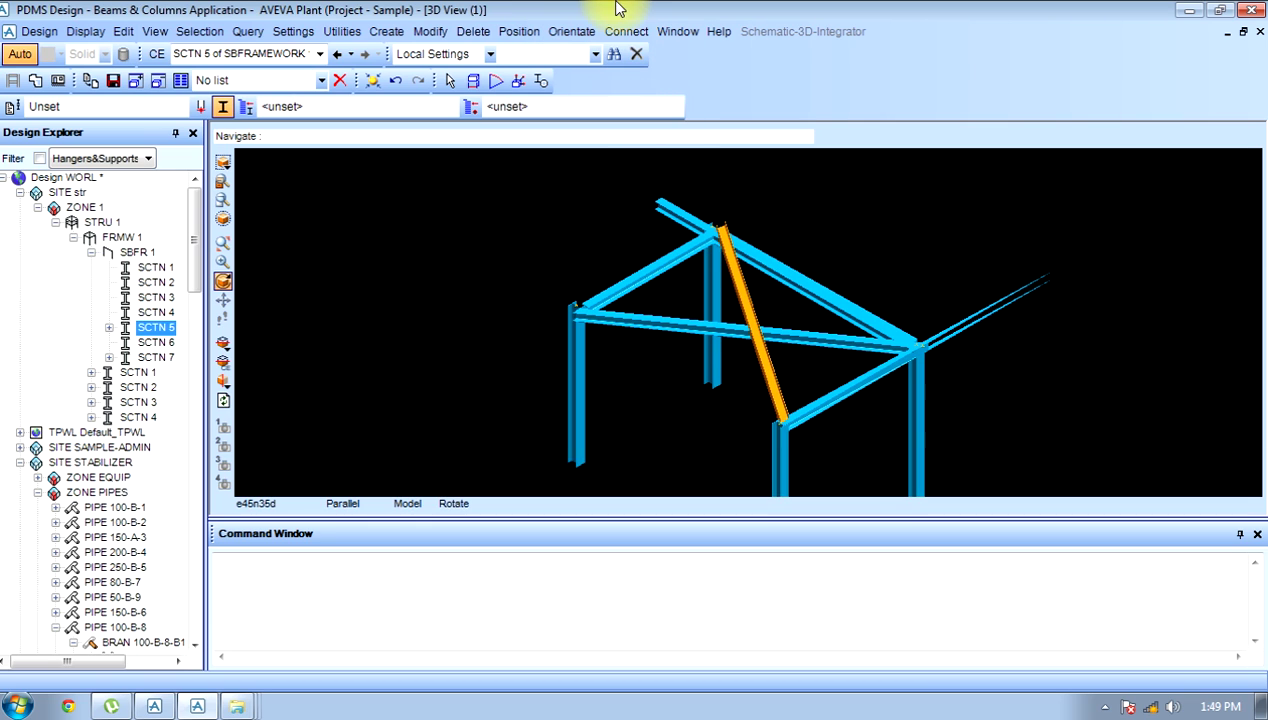
Disconnect the horizontal beam's left end from the column
left_click(625, 35)
left_click(630, 52)
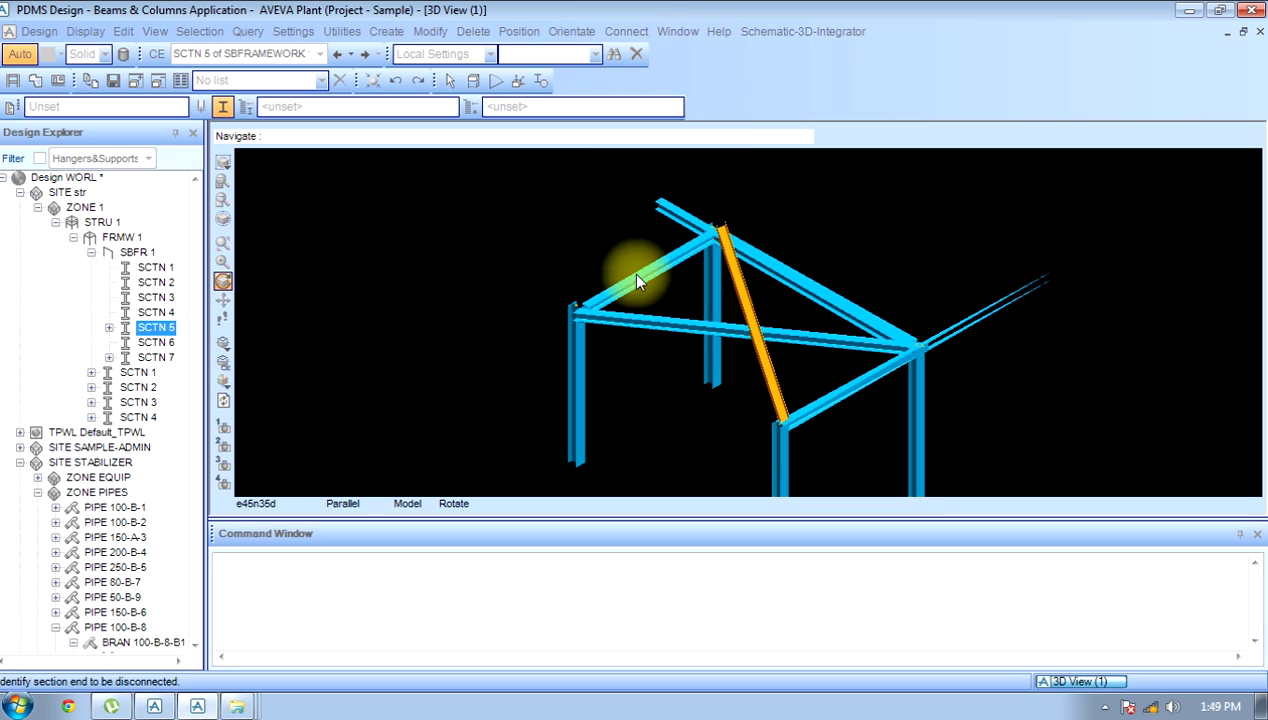
left_click(640, 330)
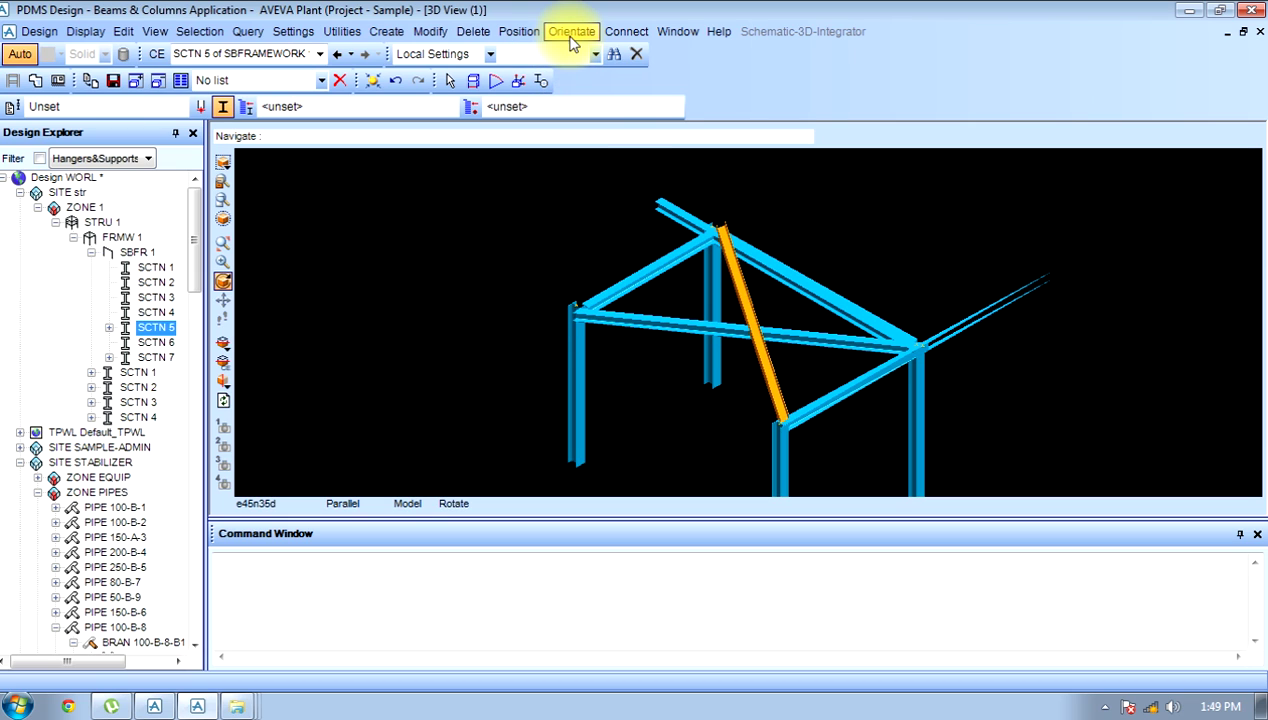
Connect the horizontal beam's end to the orange diagonal brace
left_click(626, 31)
left_click(632, 74)
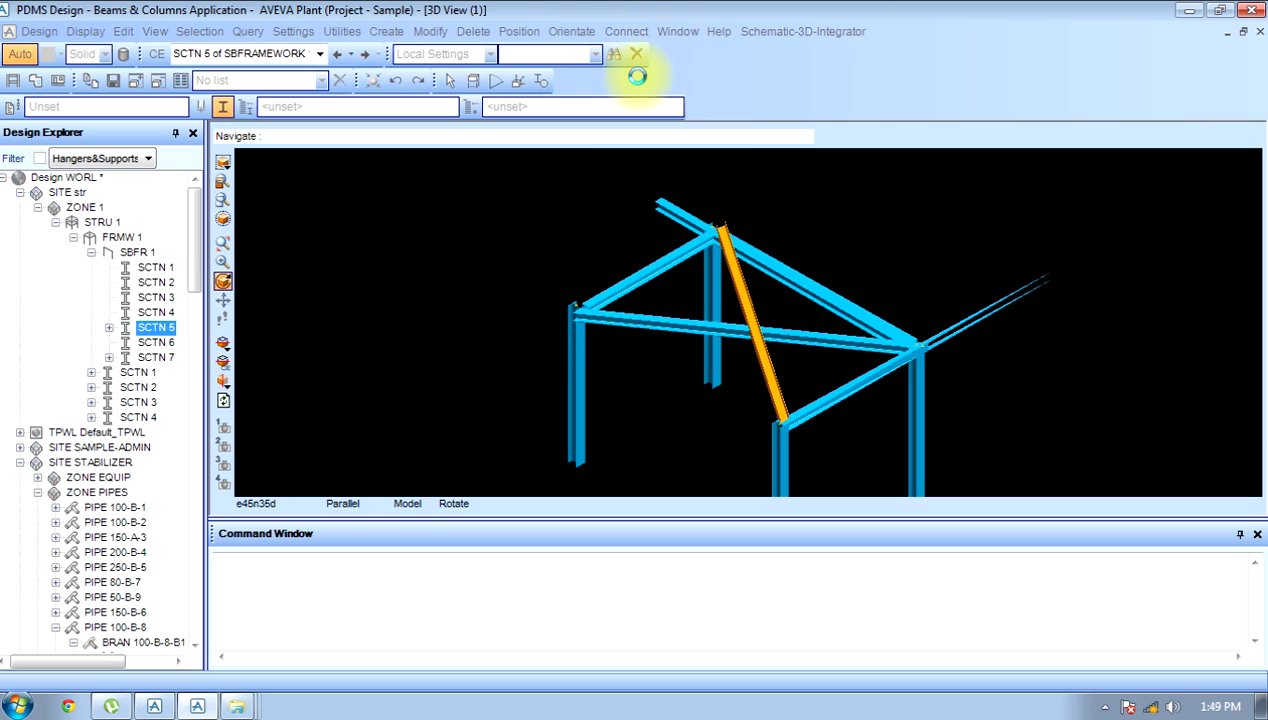
left_click(740, 283)
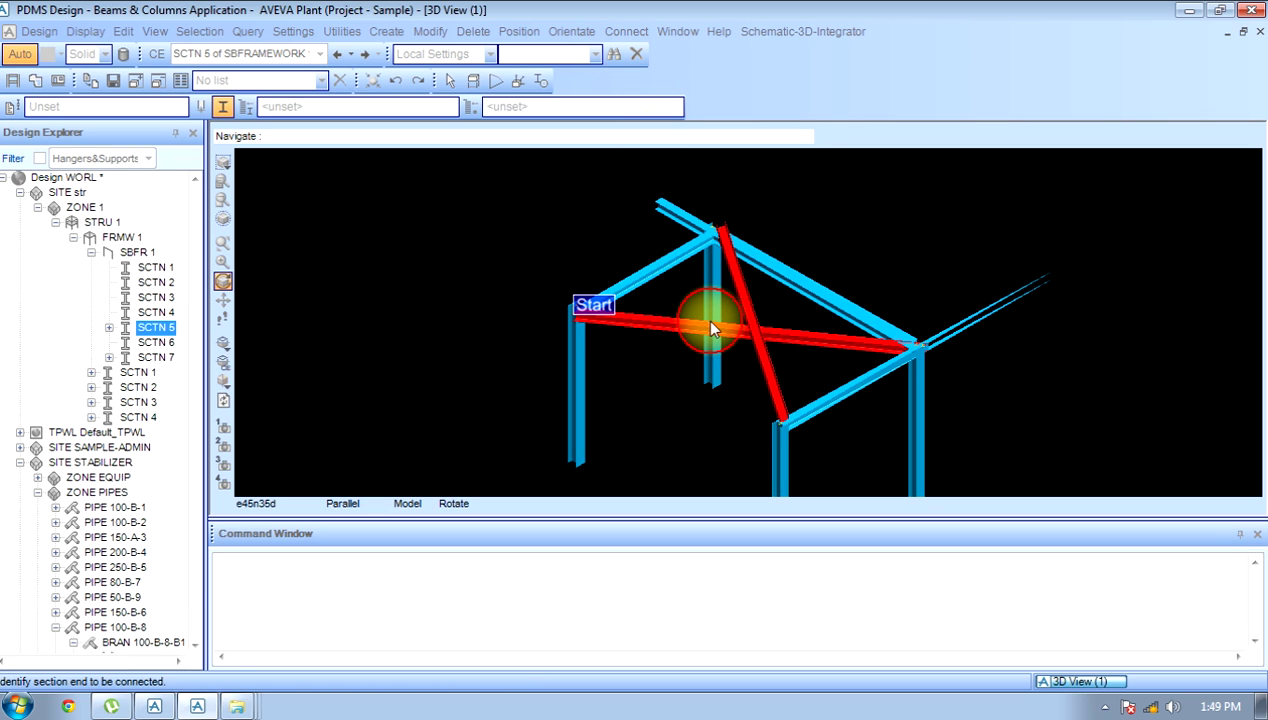
left_click(711, 327)
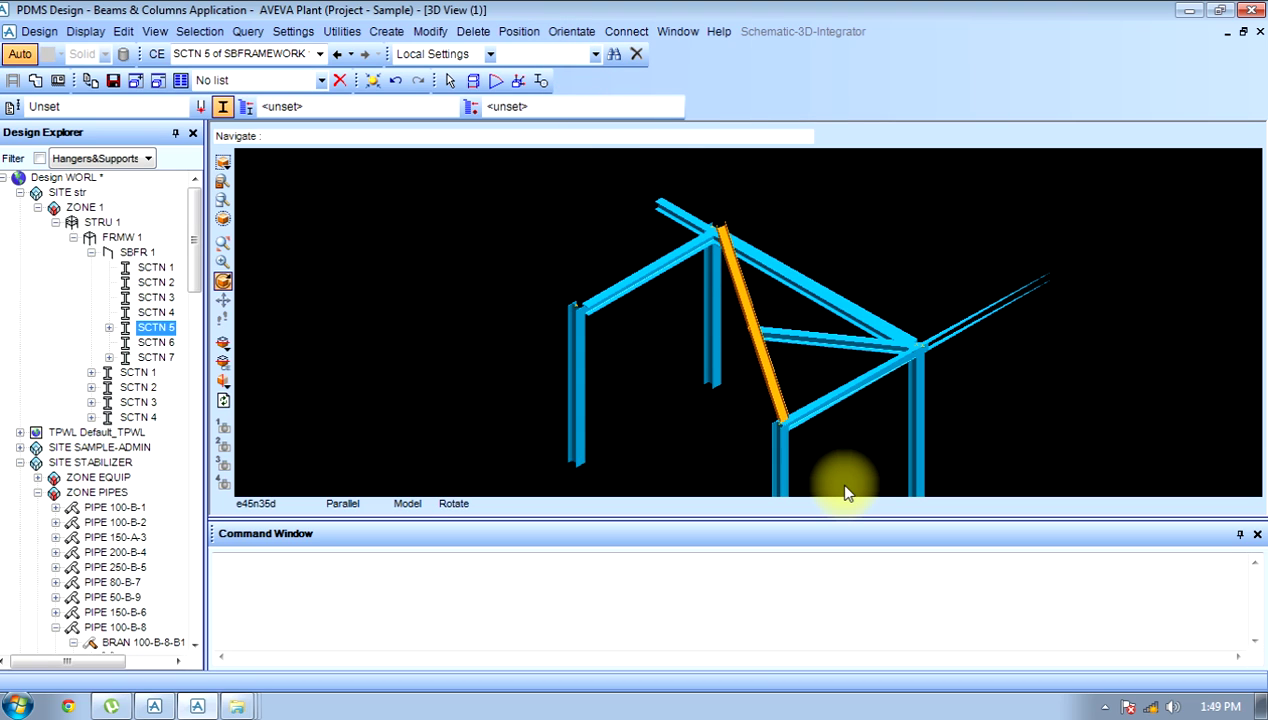
Trim the orange brace's upper end to the sloped top beam's pline
left_click(627, 31)
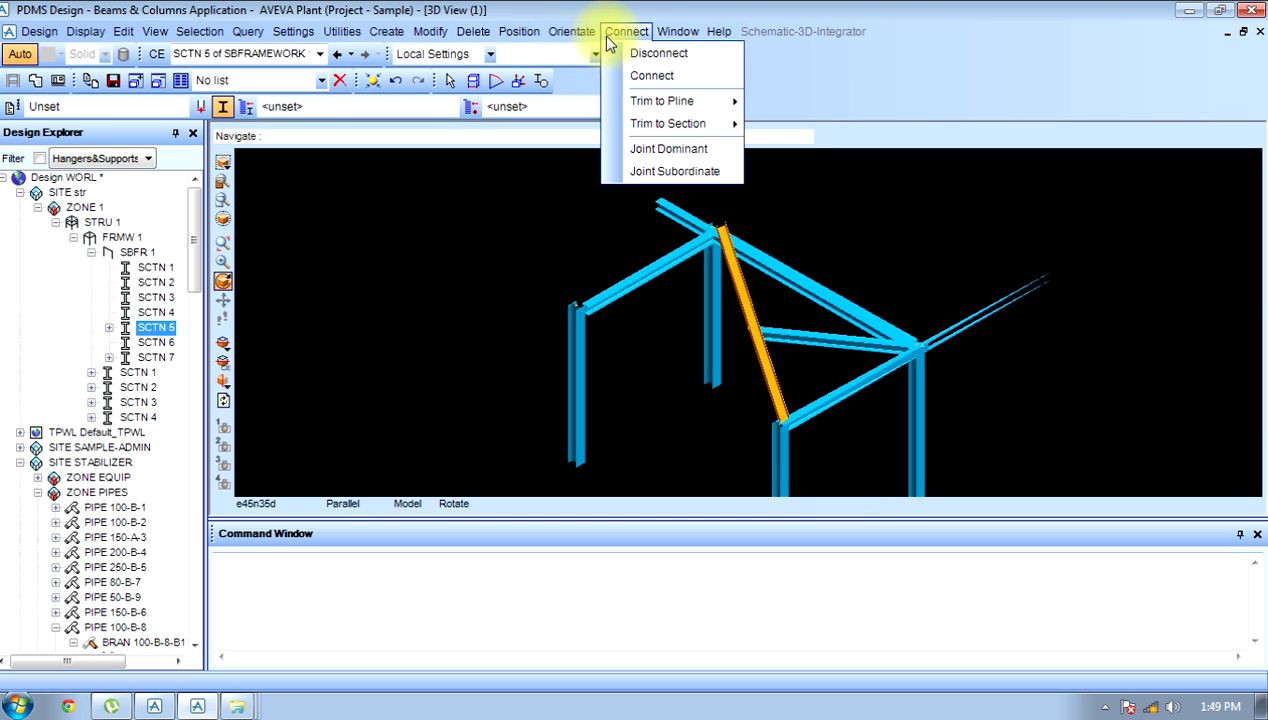
mouse_move(640, 101)
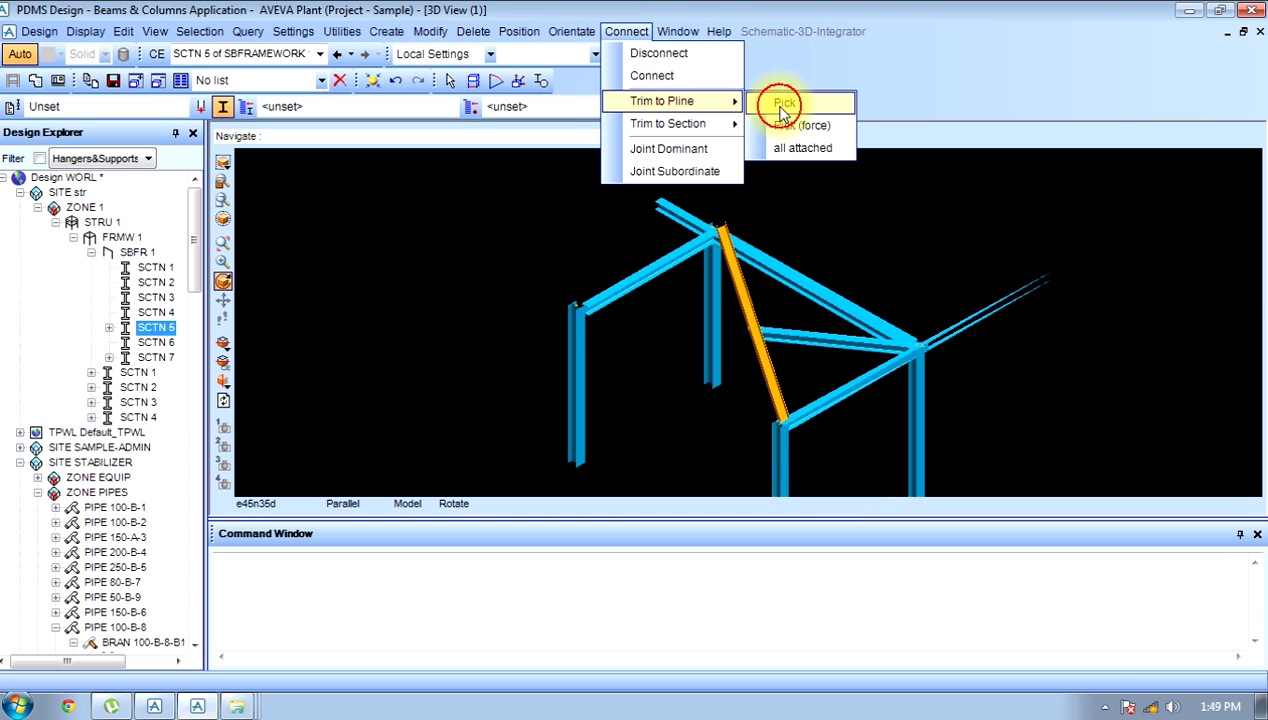
left_click(745, 126)
left_click(734, 272)
left_click(764, 272)
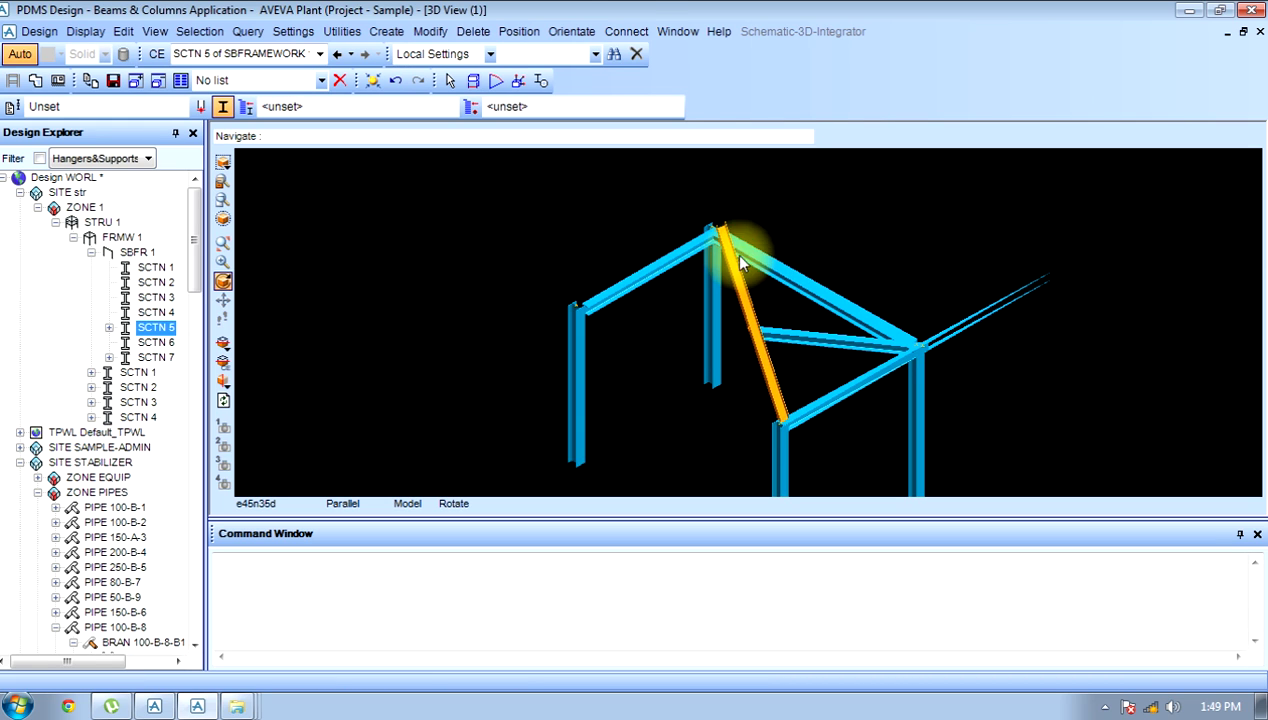
Trim the horizontal beam's end to the orange brace section after dismissing the unconnected-end error
left_click(623, 31)
mouse_move(658, 132)
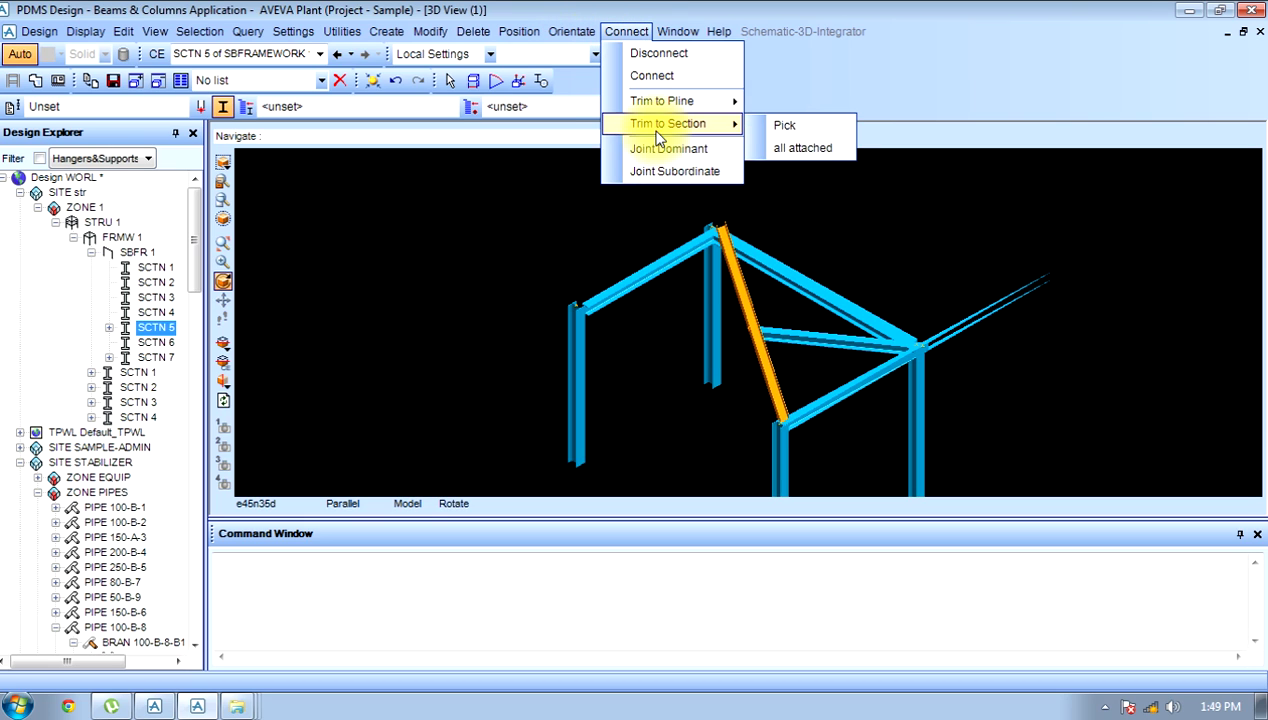
left_click(784, 125)
left_click(765, 335)
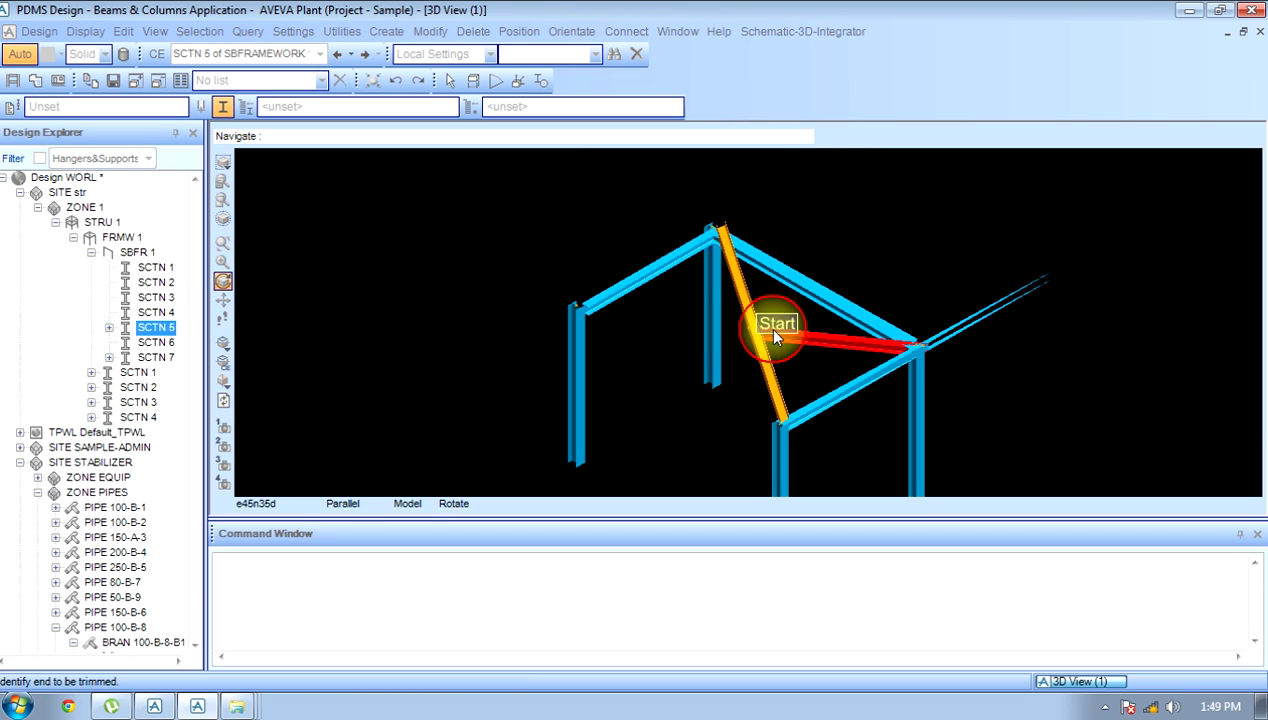
left_click(648, 283)
left_click(628, 379)
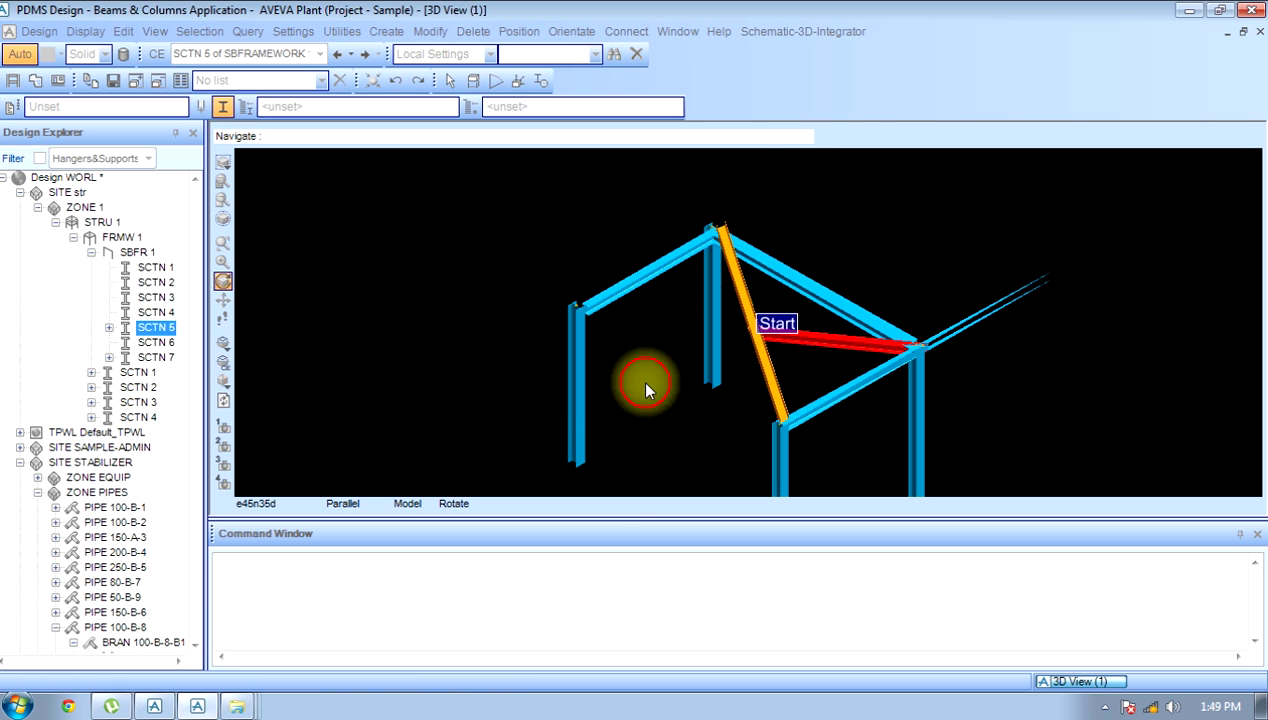
left_click(772, 388)
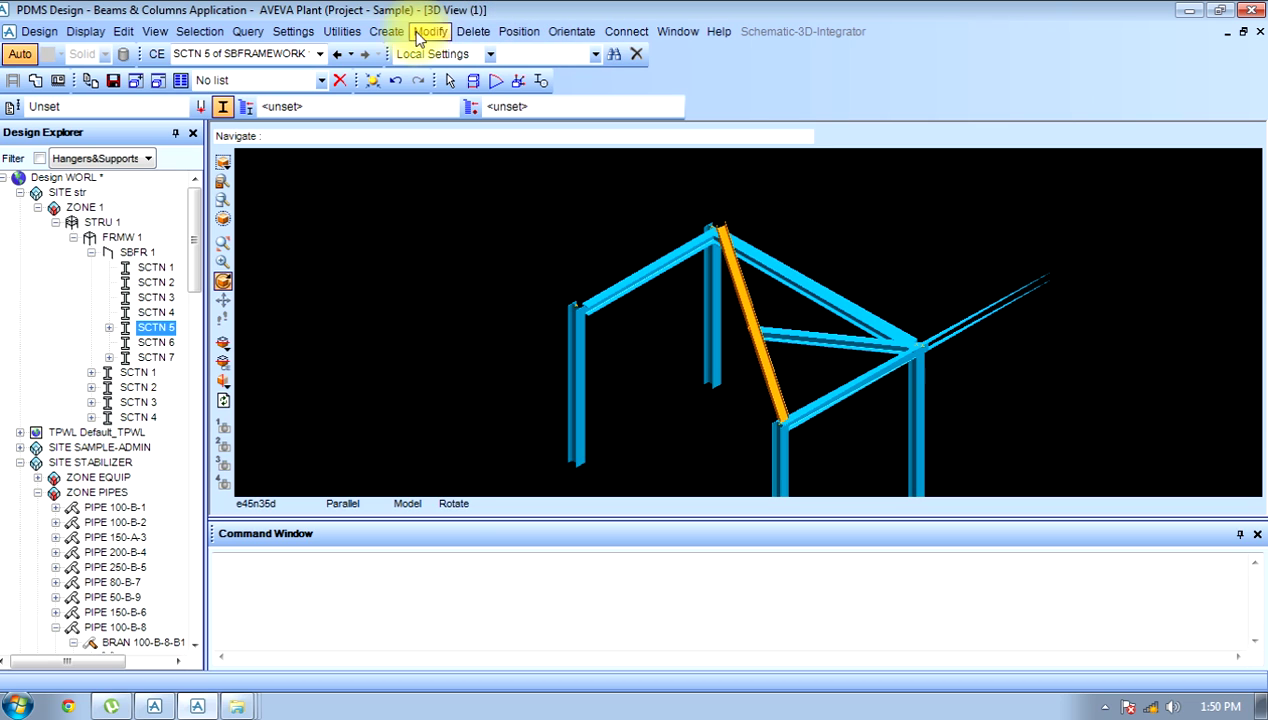
Open the Data Checker and add SCTN 5 as a check item
left_click(341, 31)
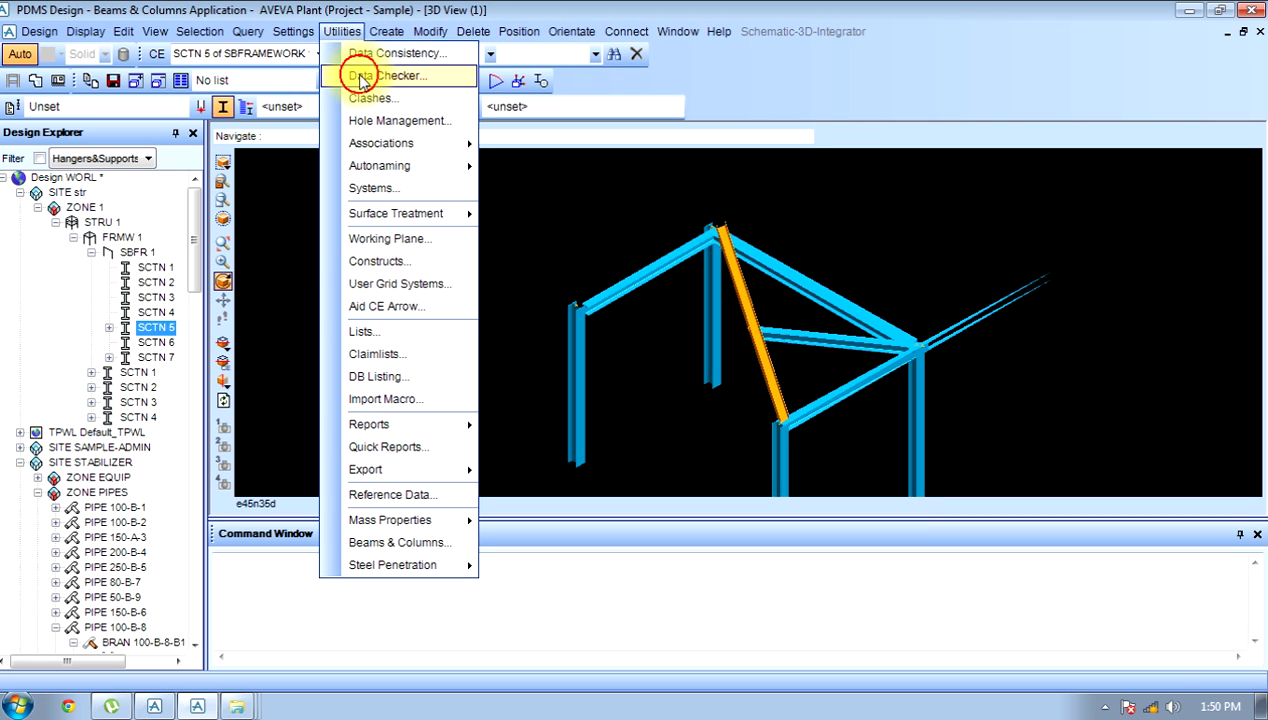
left_click(361, 77)
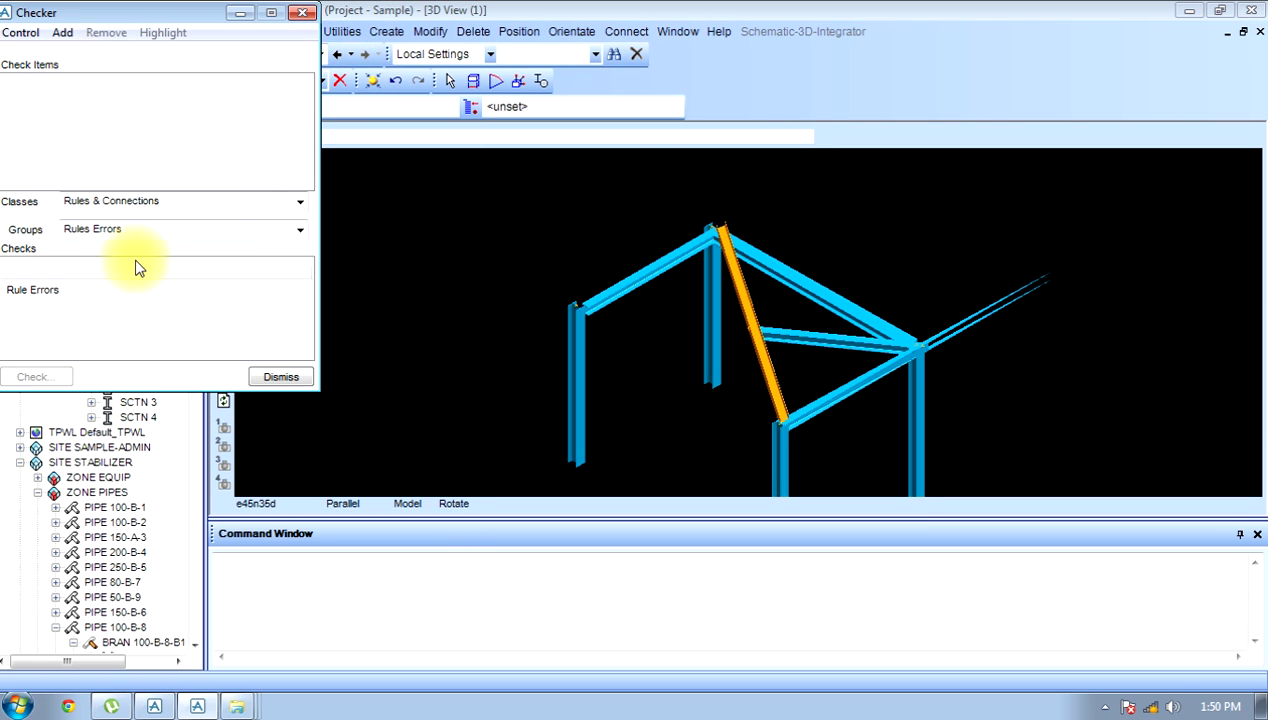
left_click(22, 33)
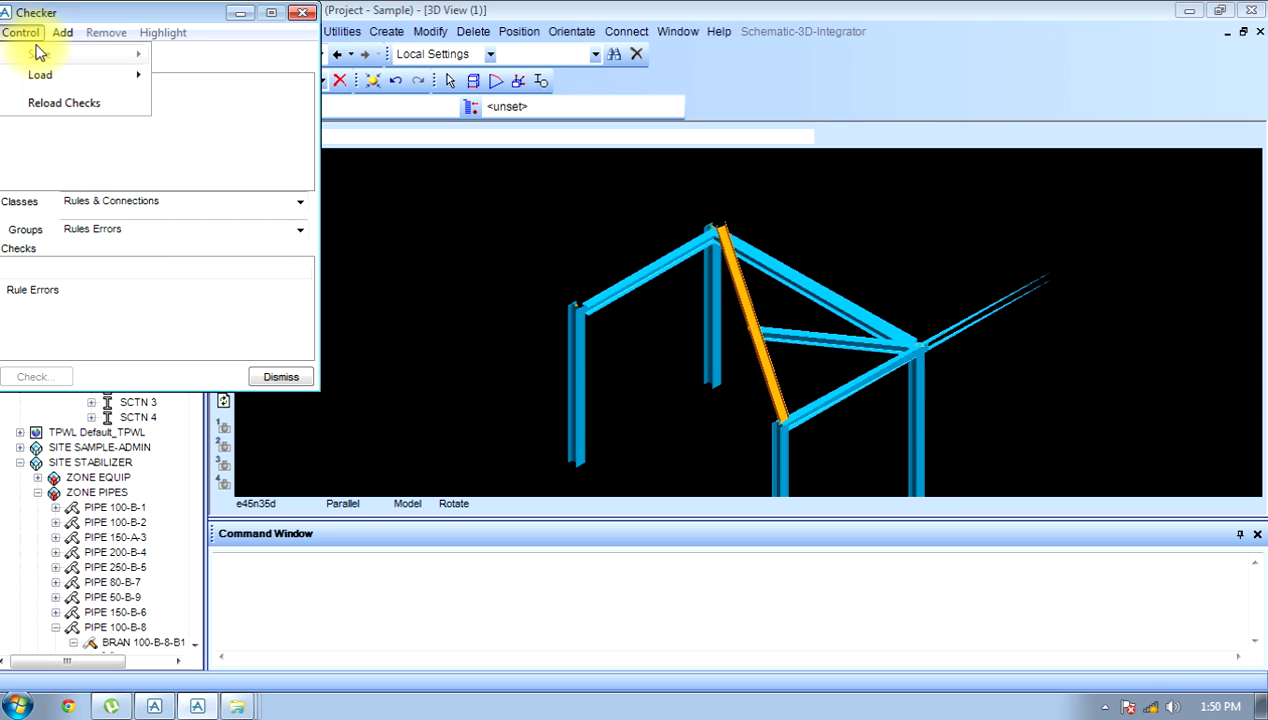
left_click(62, 32)
left_click(52, 218)
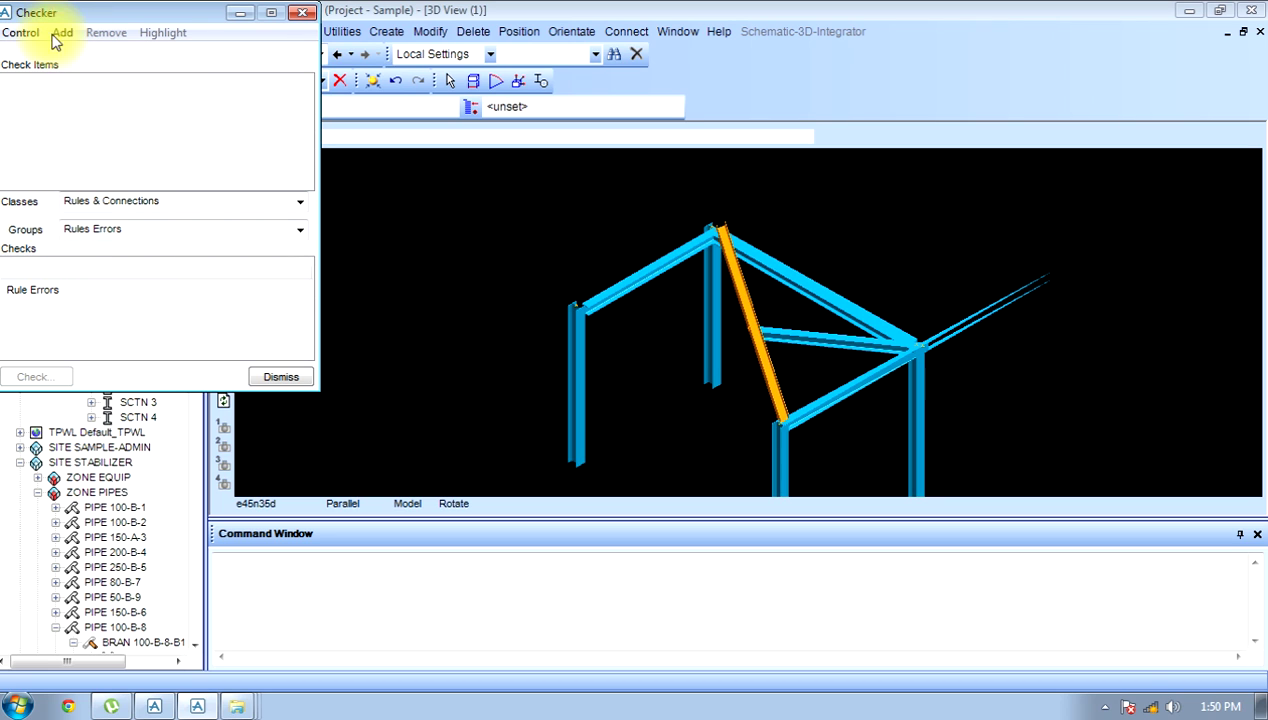
left_click(62, 32)
left_click(78, 55)
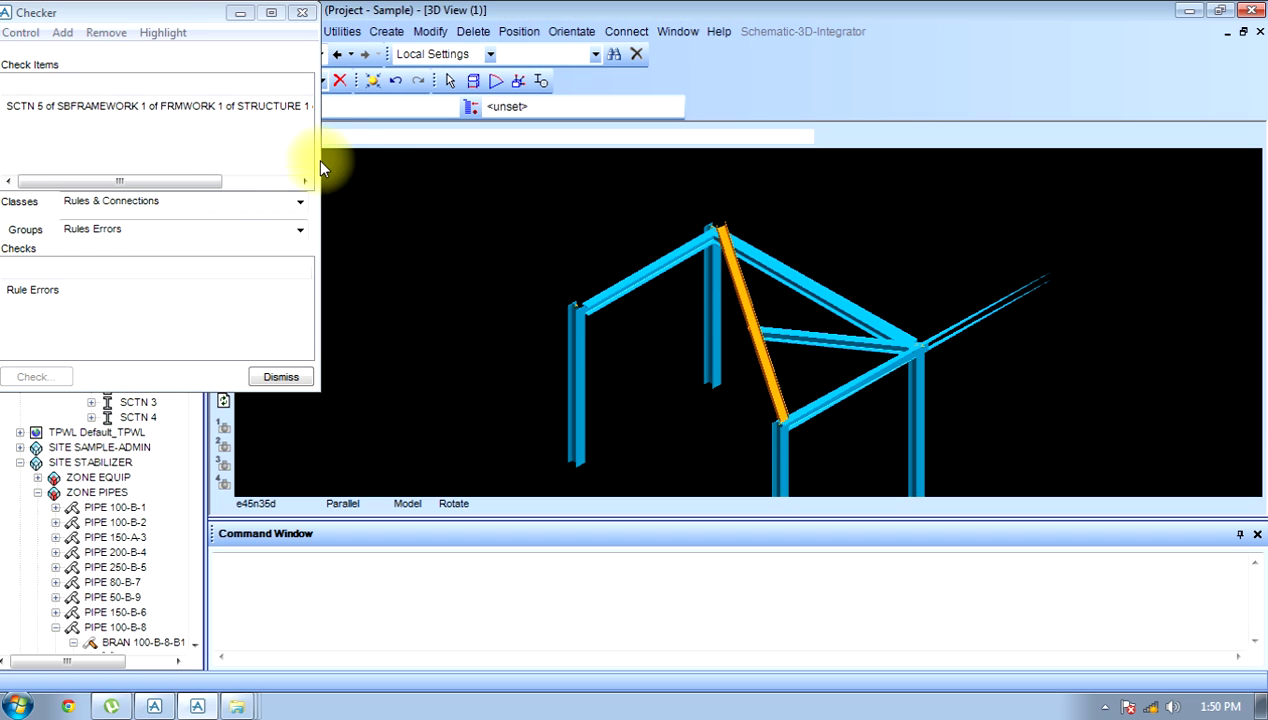
left_click_drag(91, 181, 165, 182)
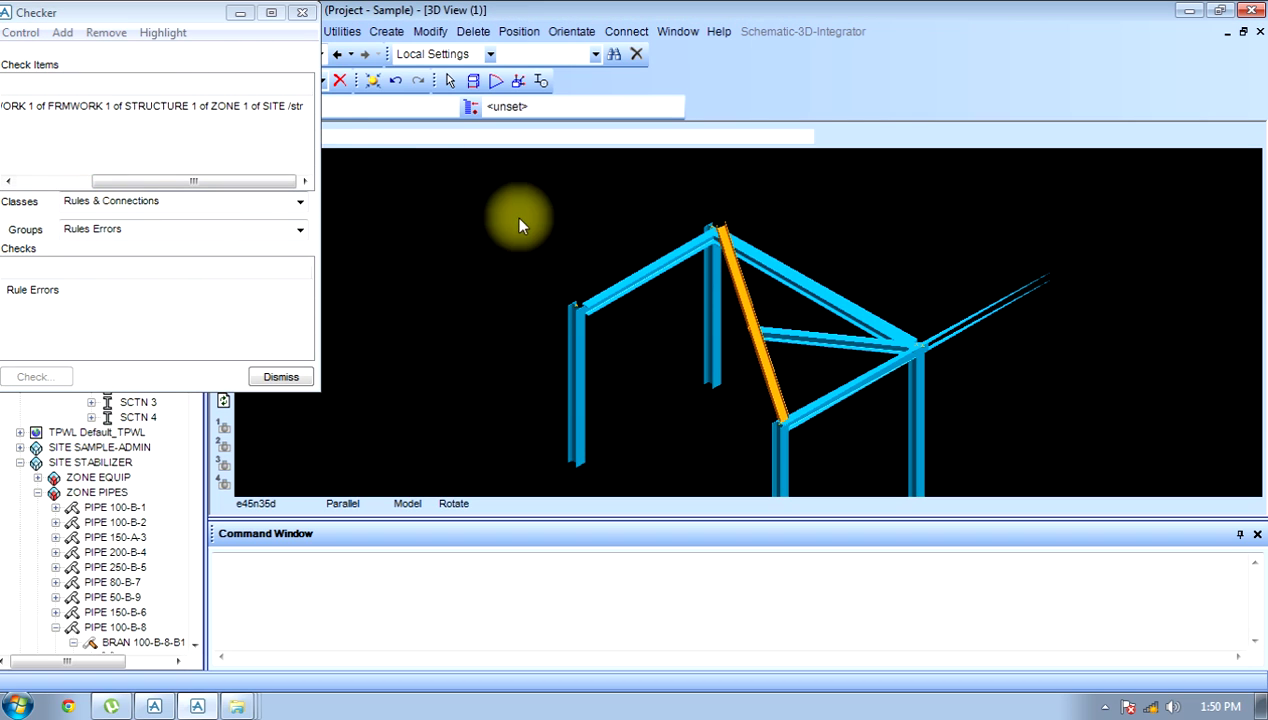
Make SBFRAMEWORK 1 current, add it to the check items, and choose the Steelwork class
left_click(439, 232)
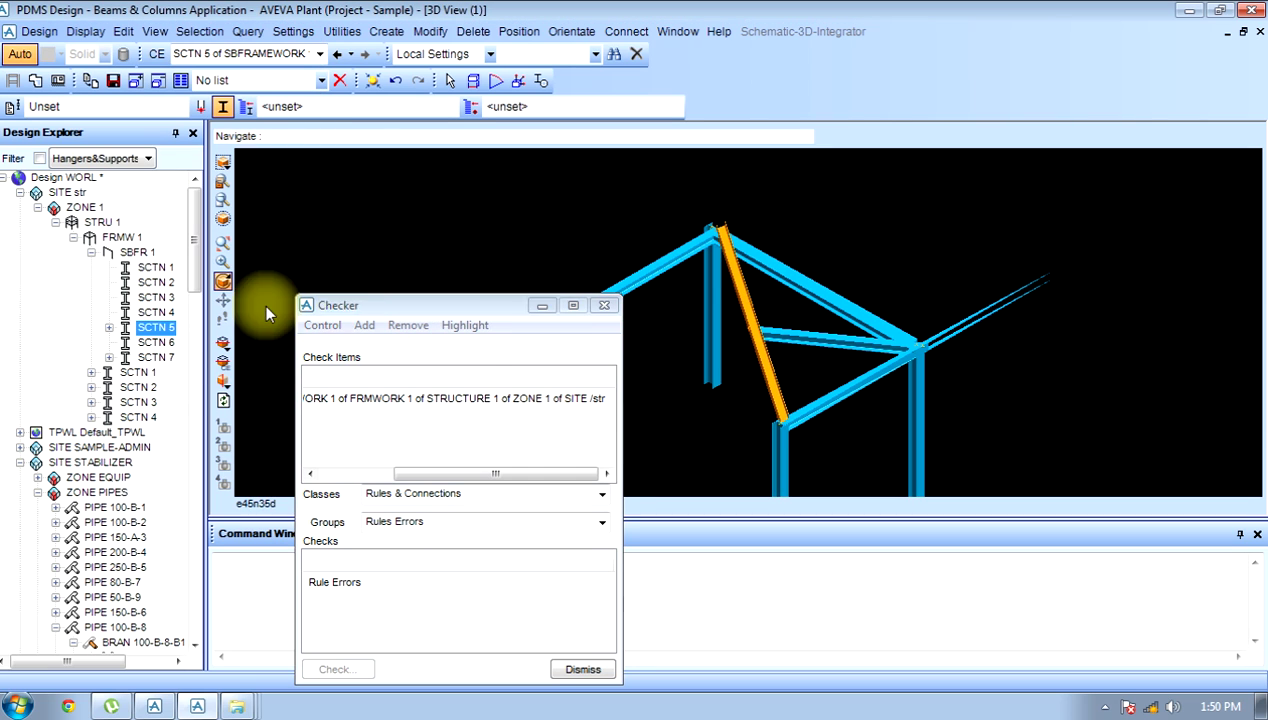
left_click(137, 252)
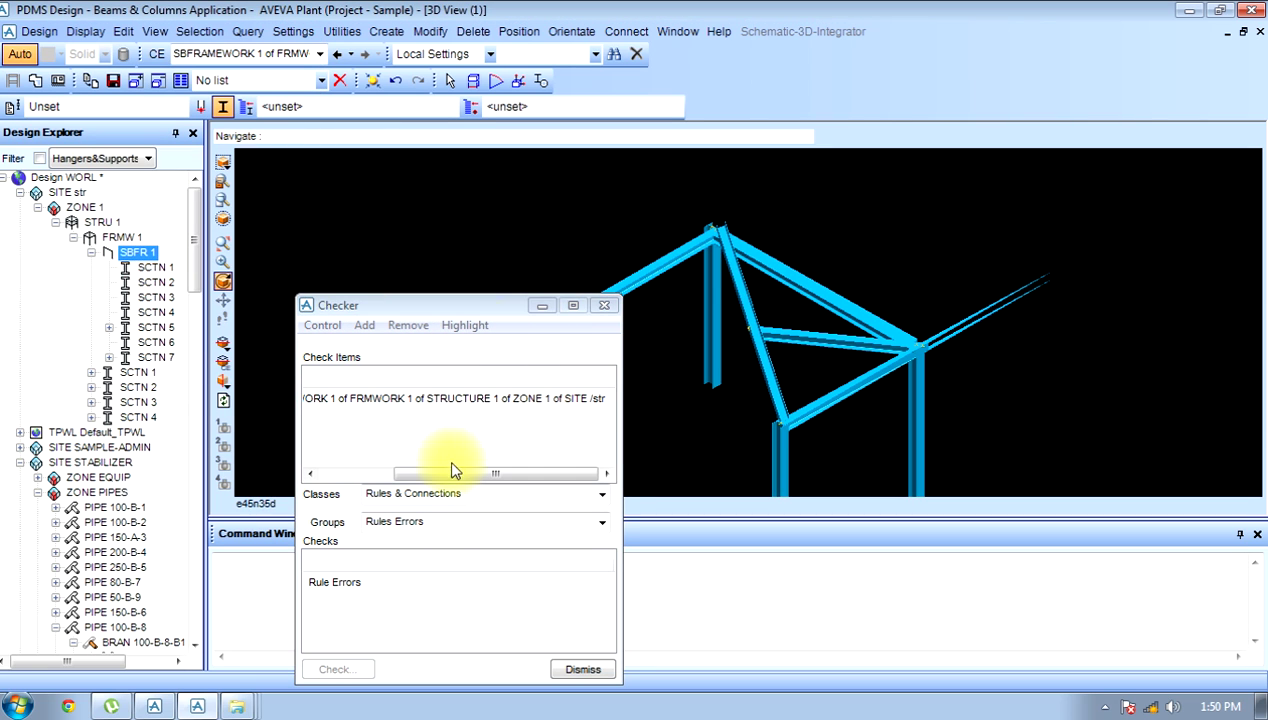
left_click(457, 250)
left_click_drag(458, 311, 363, 258)
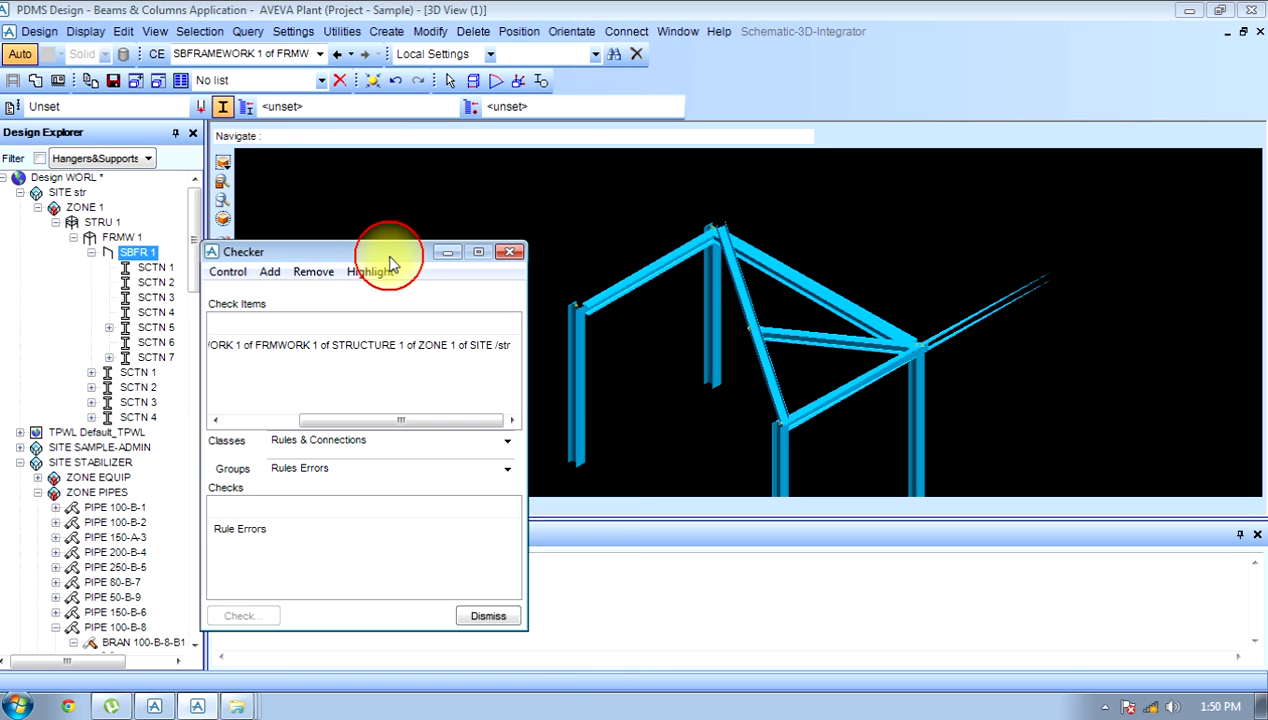
left_click(286, 274)
left_click(272, 274)
left_click(270, 273)
left_click(288, 290)
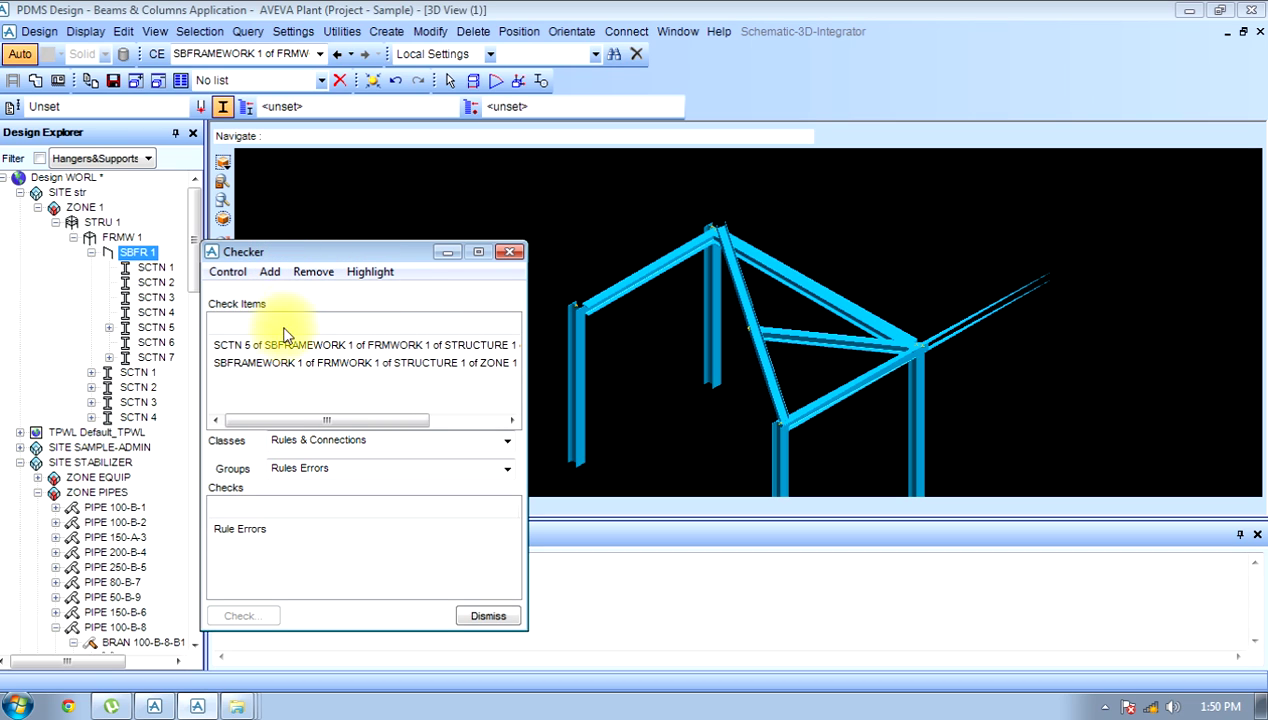
left_click(282, 364)
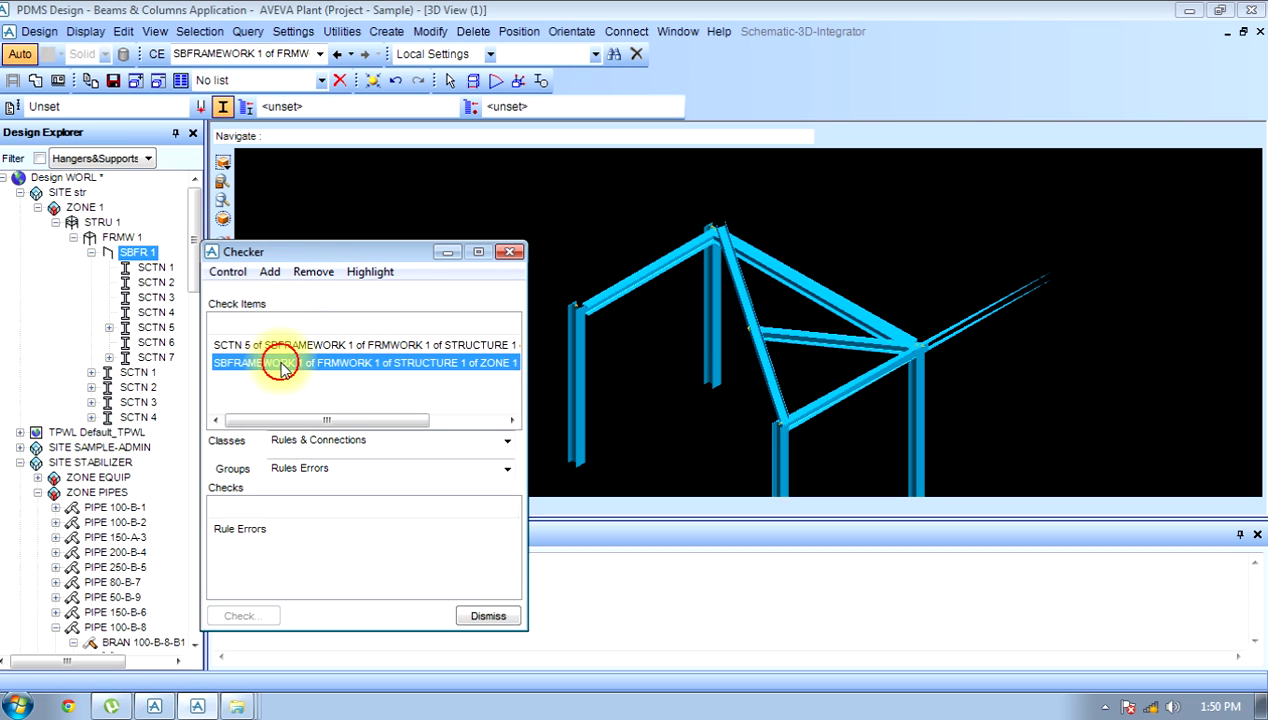
left_click(331, 440)
left_click(331, 471)
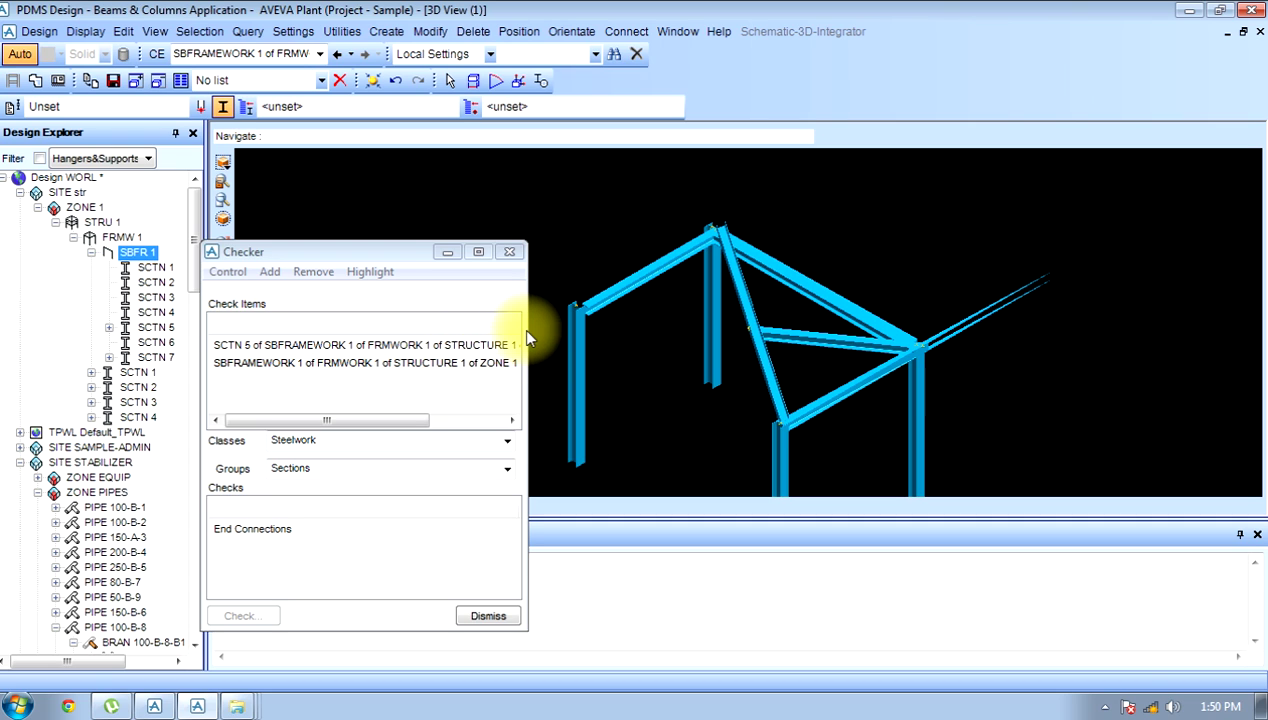
left_click(509, 251)
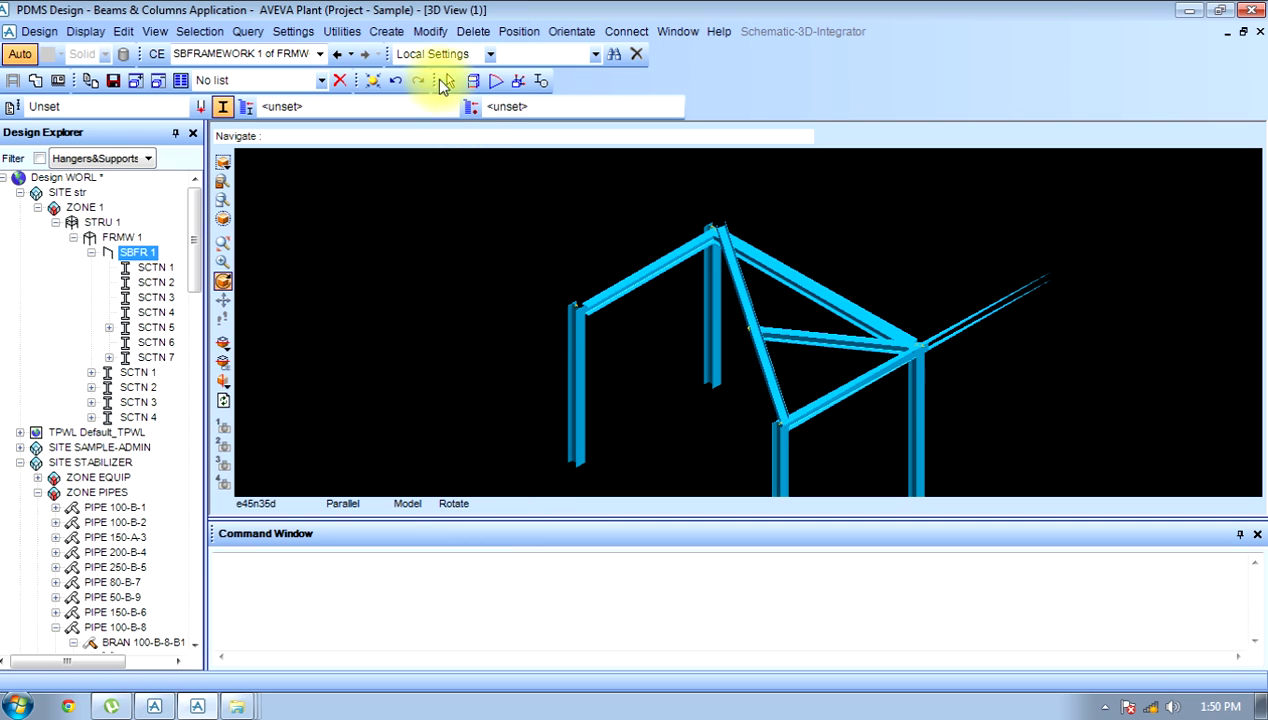
left_click(341, 31)
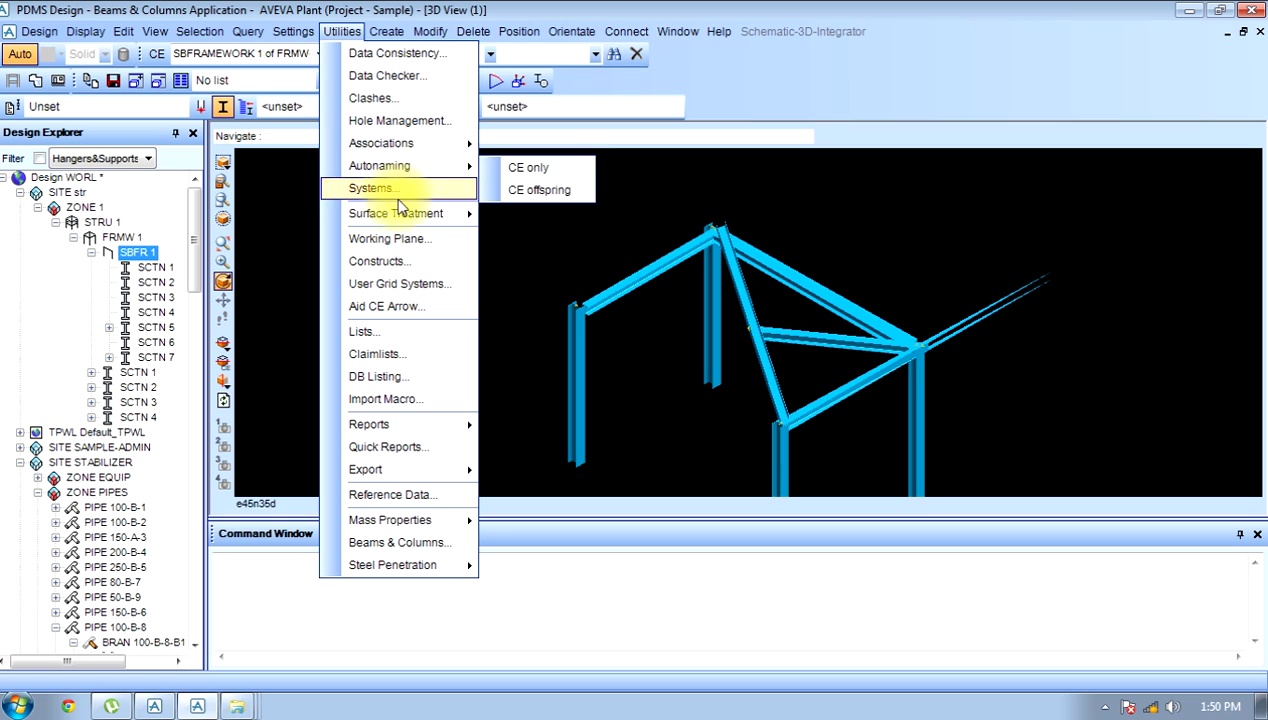
left_click(400, 261)
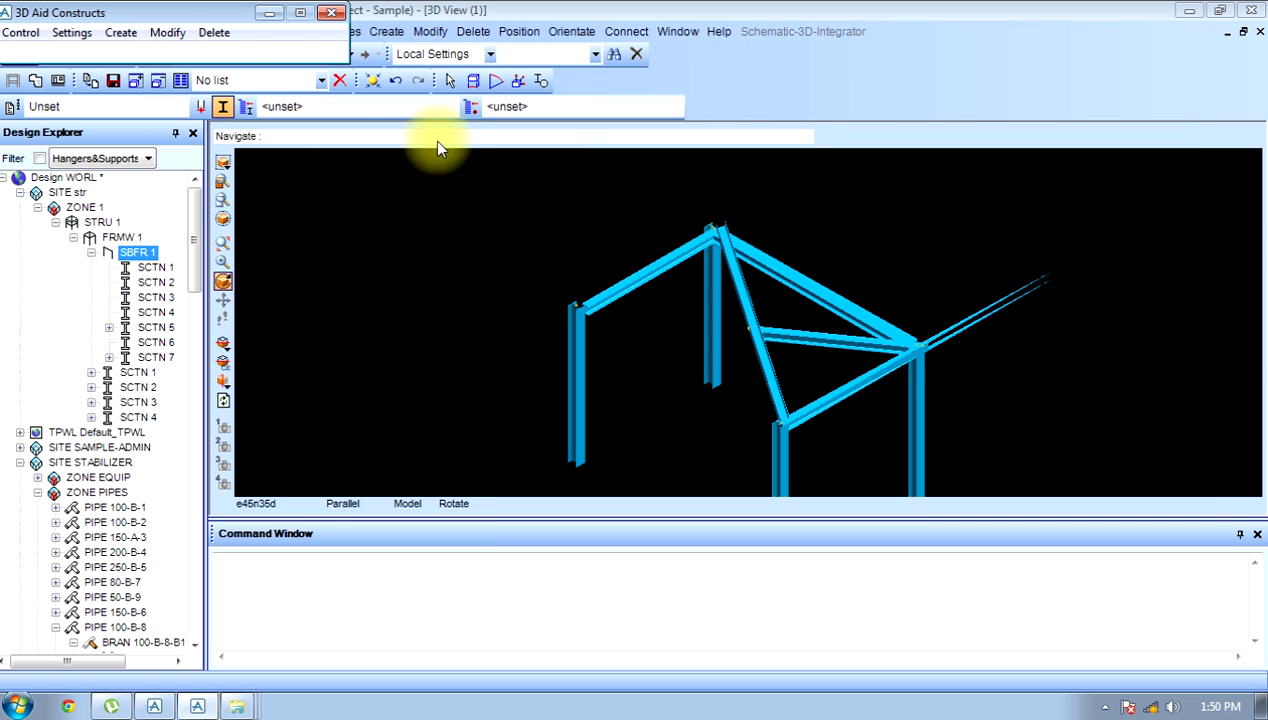
left_click_drag(30, 12, 122, 71)
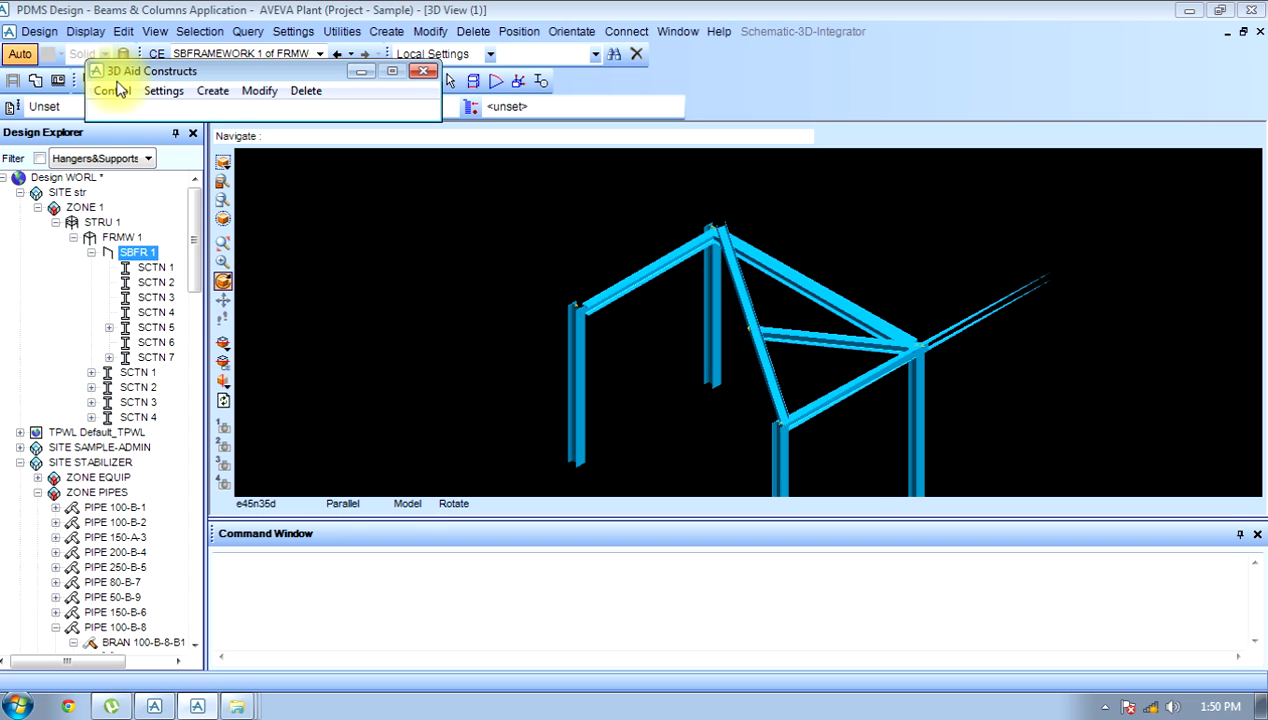
left_click(114, 90)
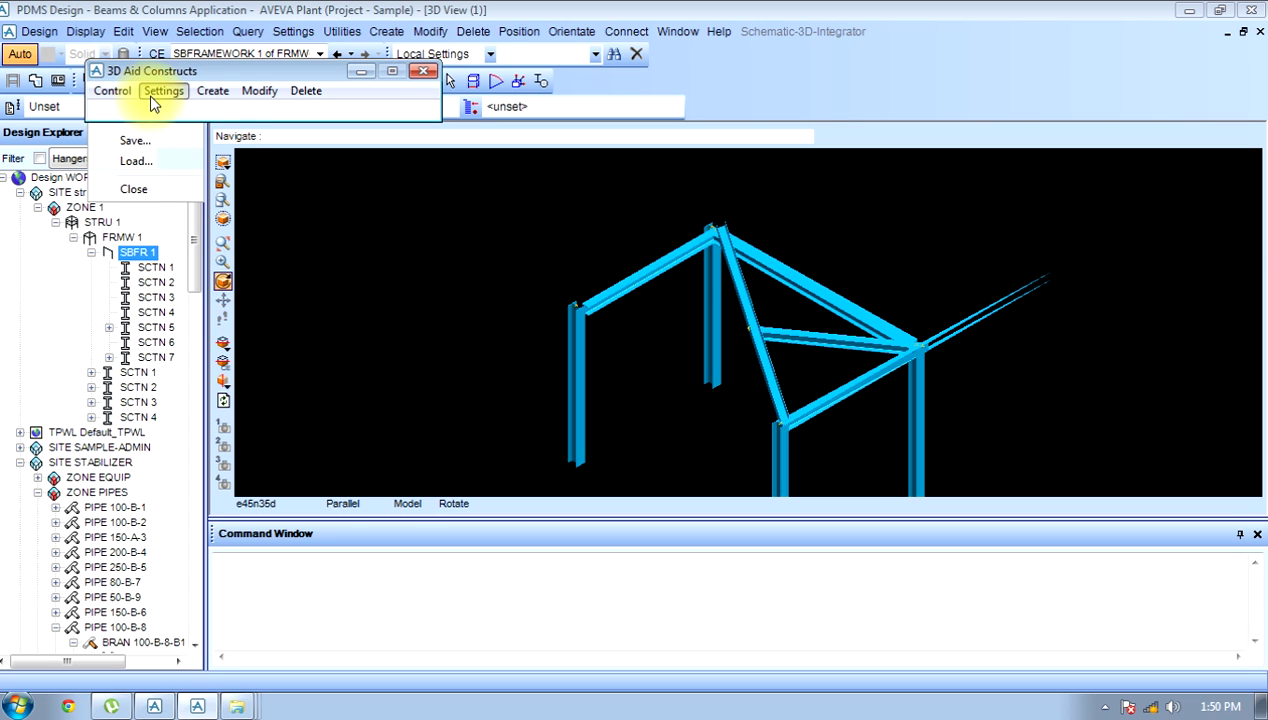
mouse_move(212, 95)
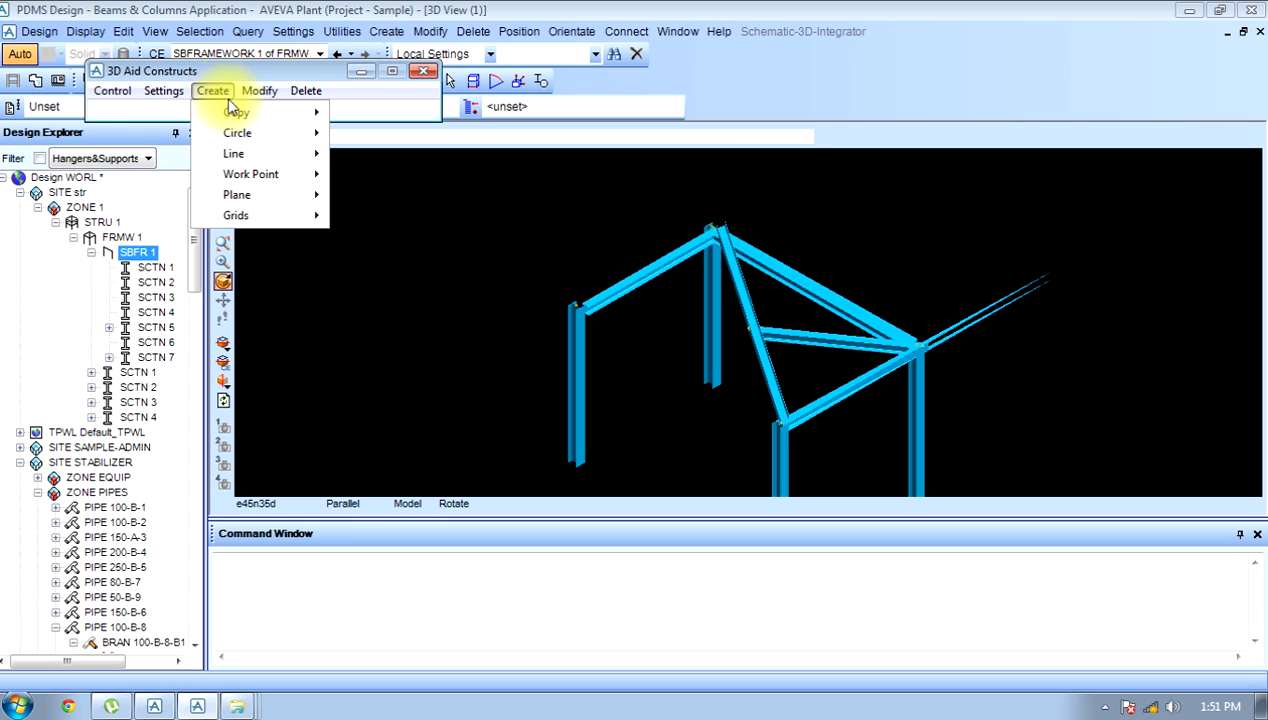
left_click(241, 134)
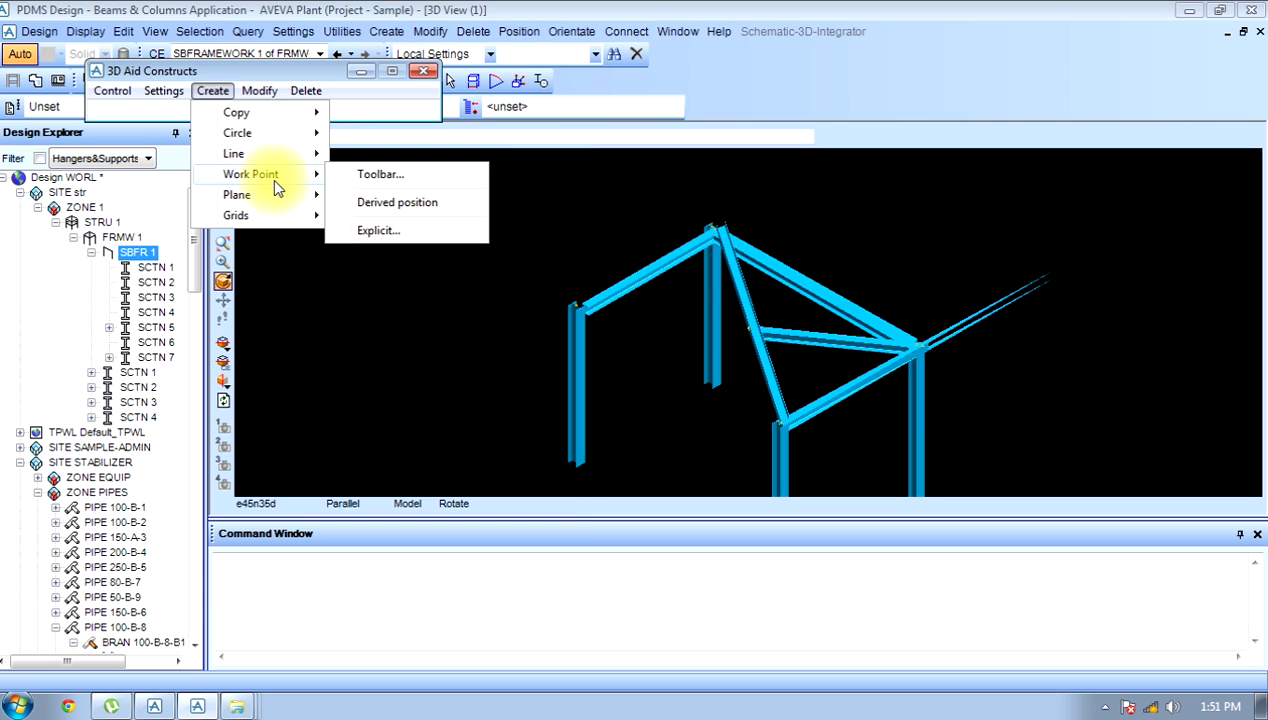
mouse_move(278, 209)
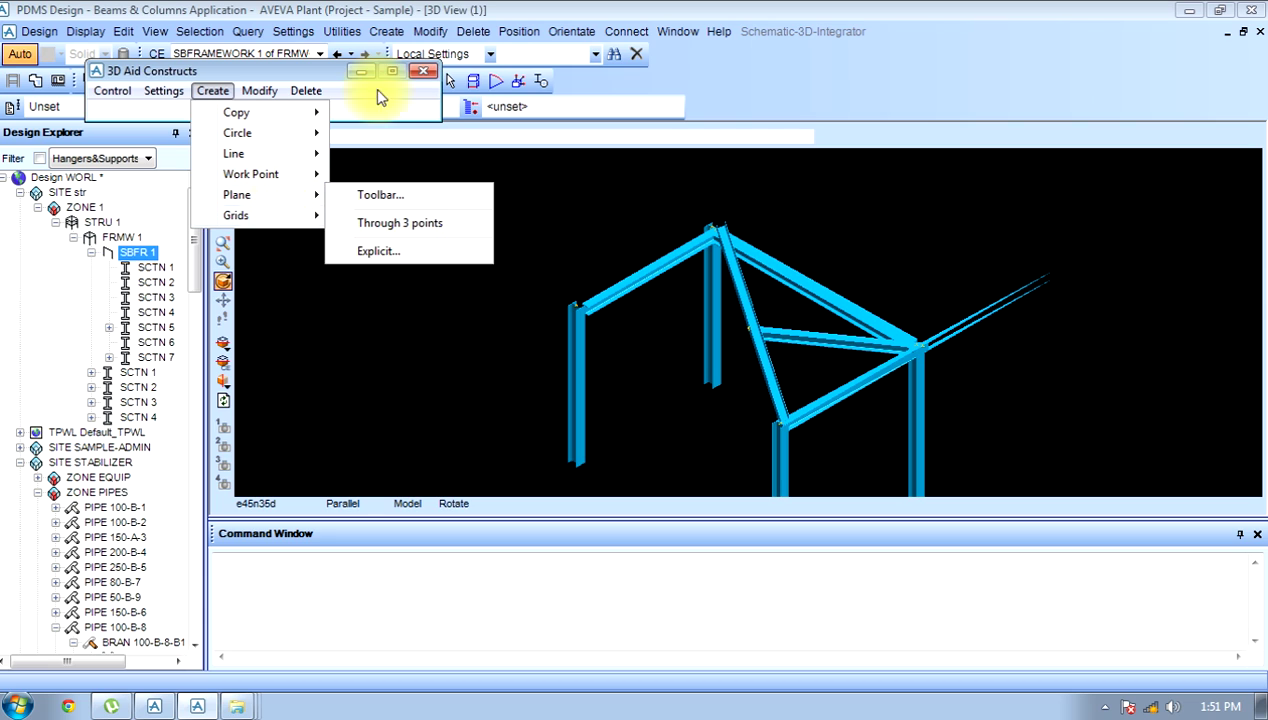
left_click(424, 78)
left_click(424, 78)
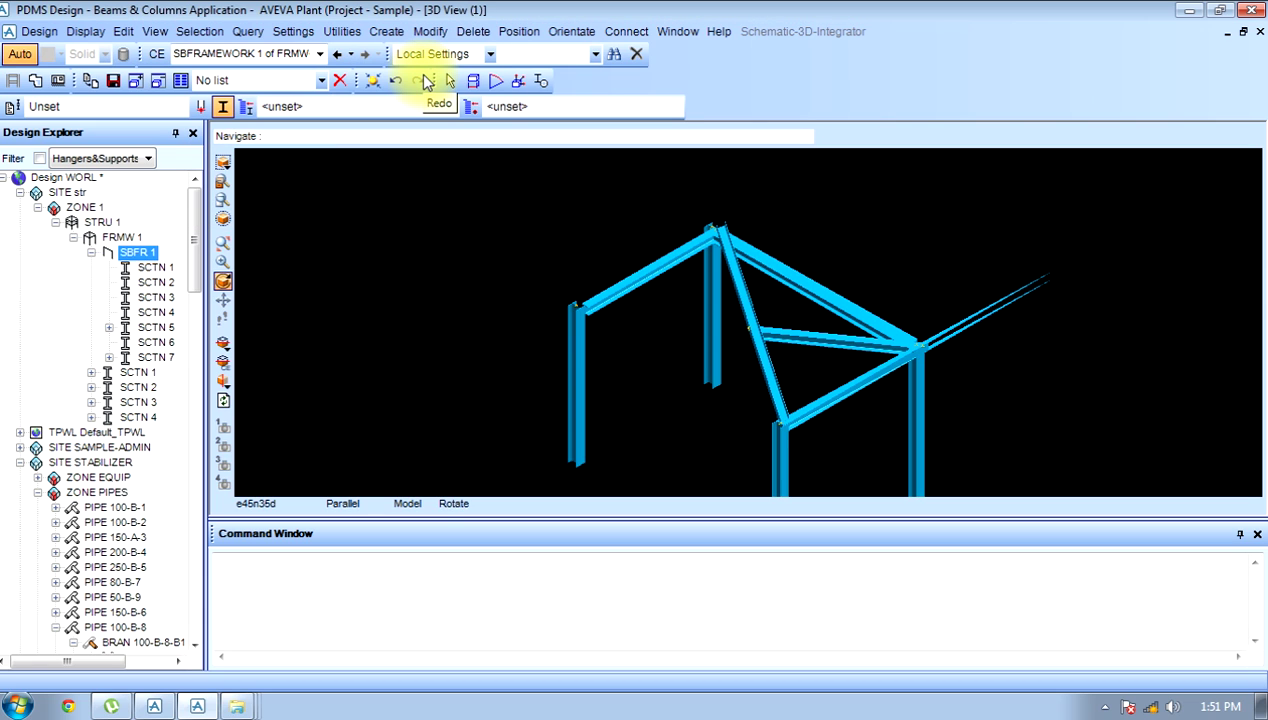
Open Lists/Collections and try adding the current element, which fails as no list exists
left_click(380, 31)
mouse_move(364, 33)
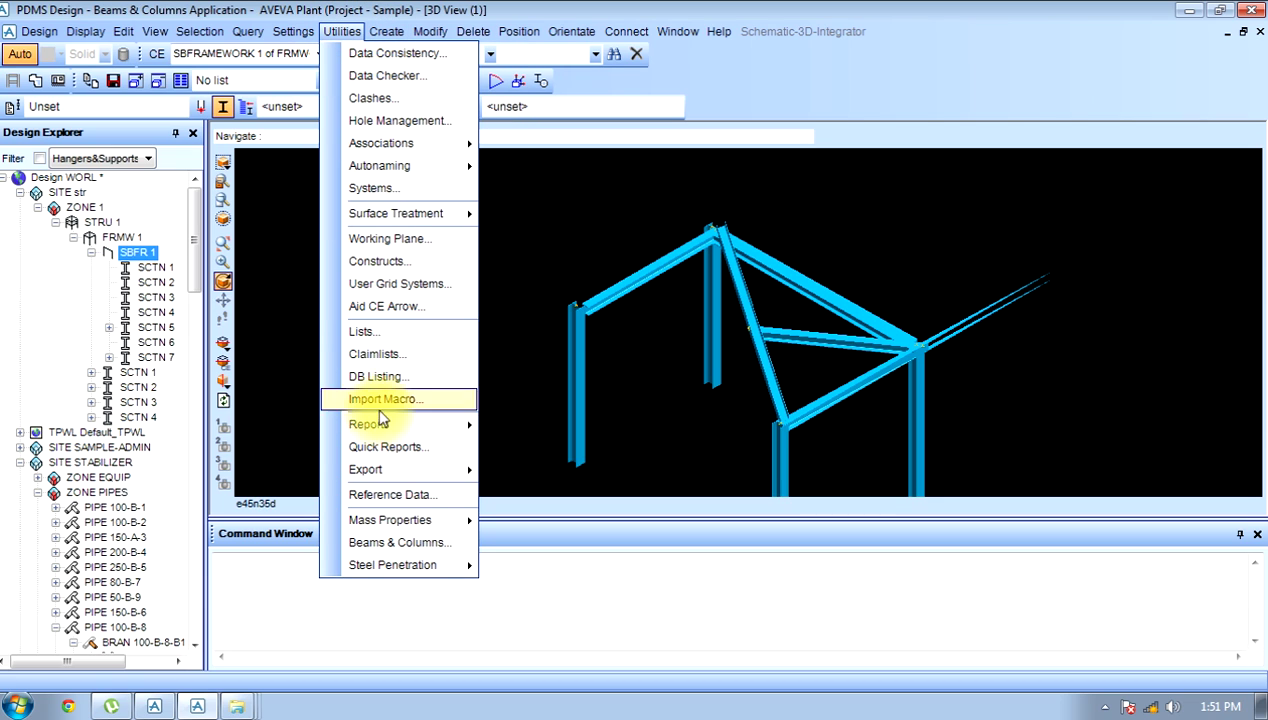
left_click(380, 338)
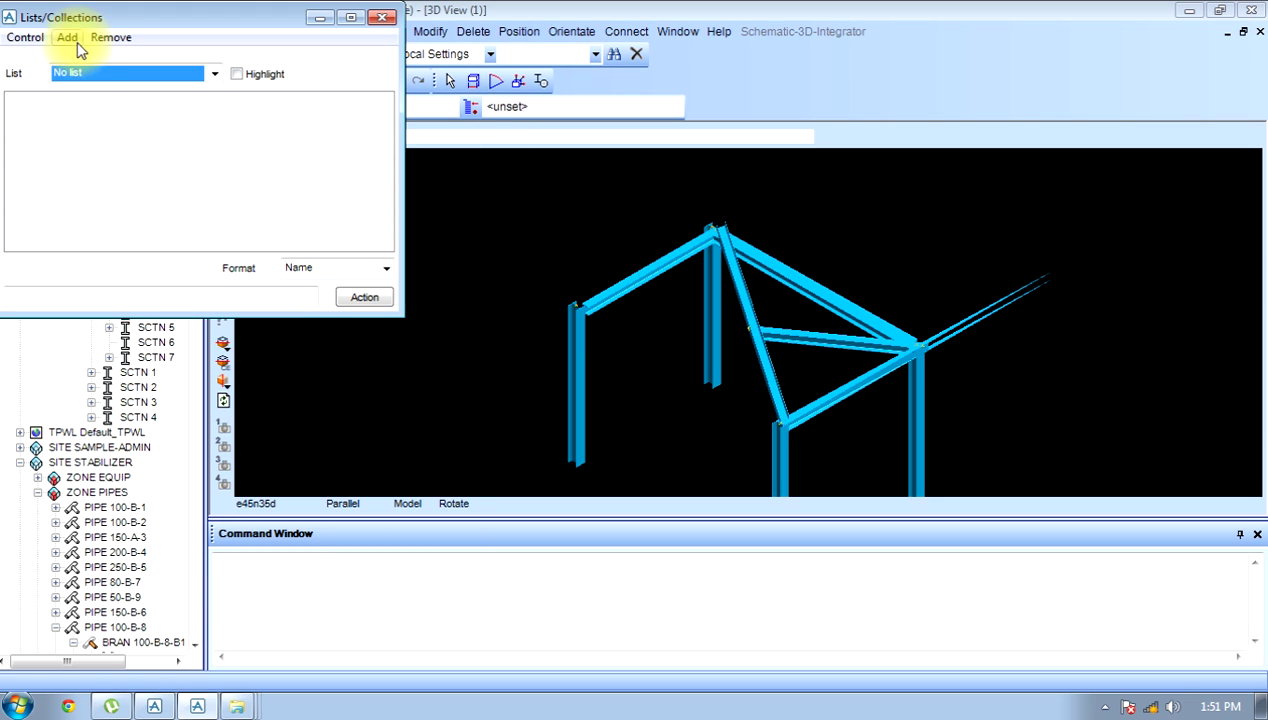
left_click(76, 37)
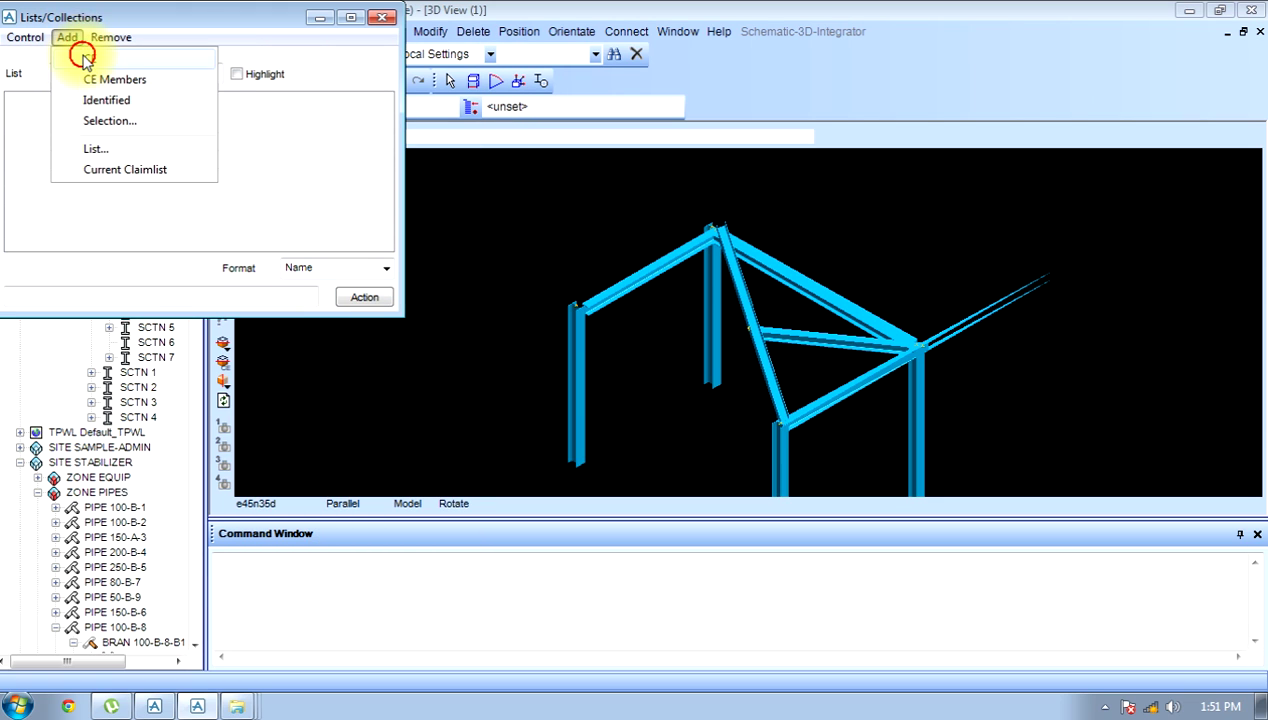
left_click(86, 58)
left_click(617, 386)
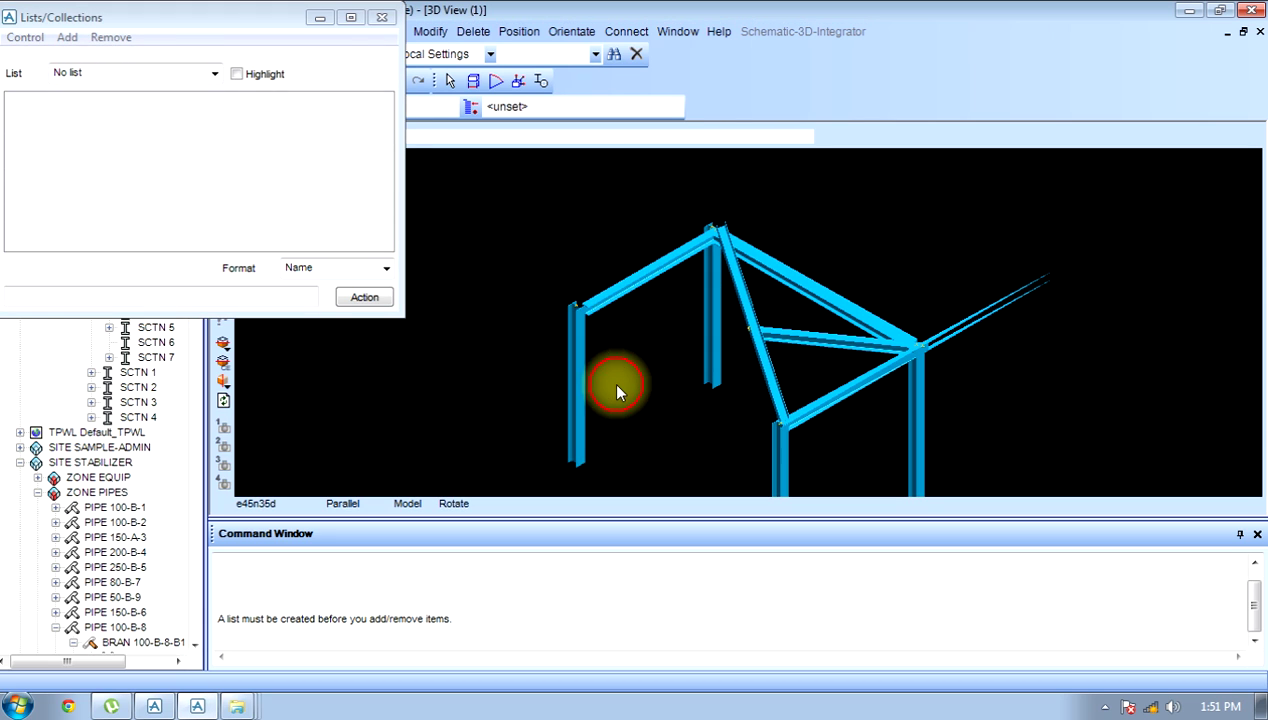
left_click(122, 73)
left_click(73, 43)
Retry adding the current element, dismiss the error, and keep No list selected
left_click(75, 46)
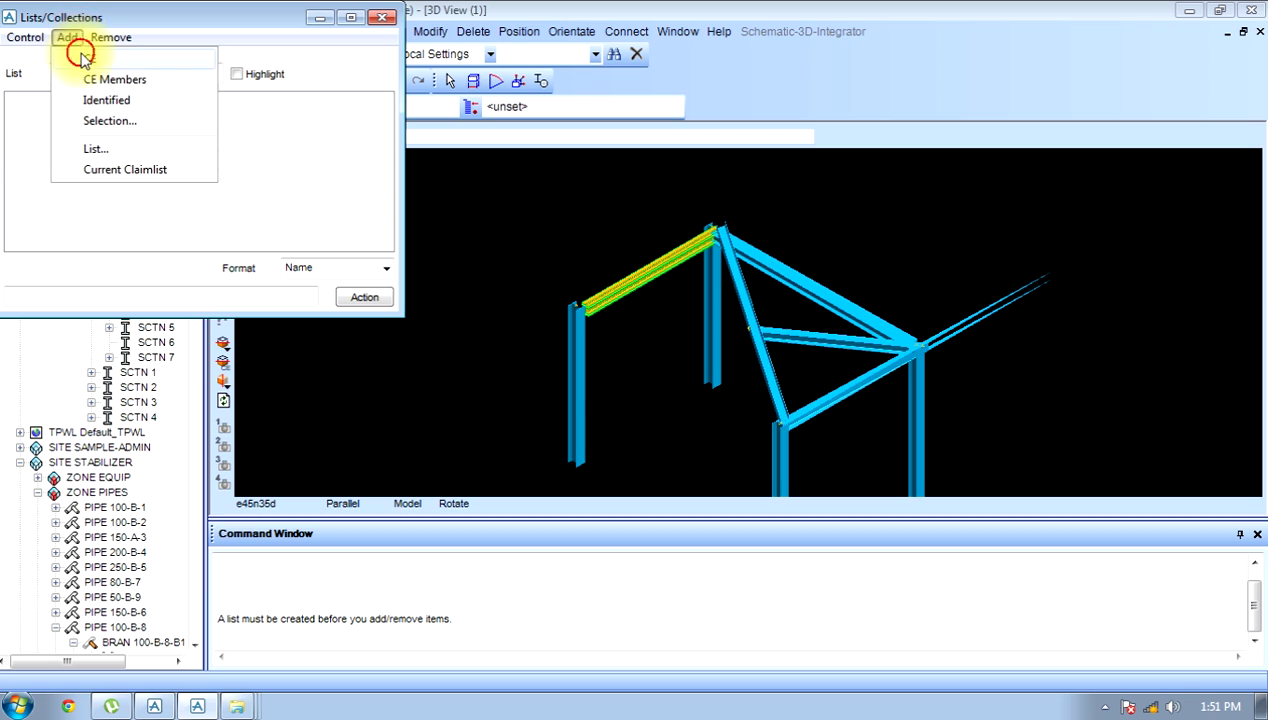
left_click(86, 58)
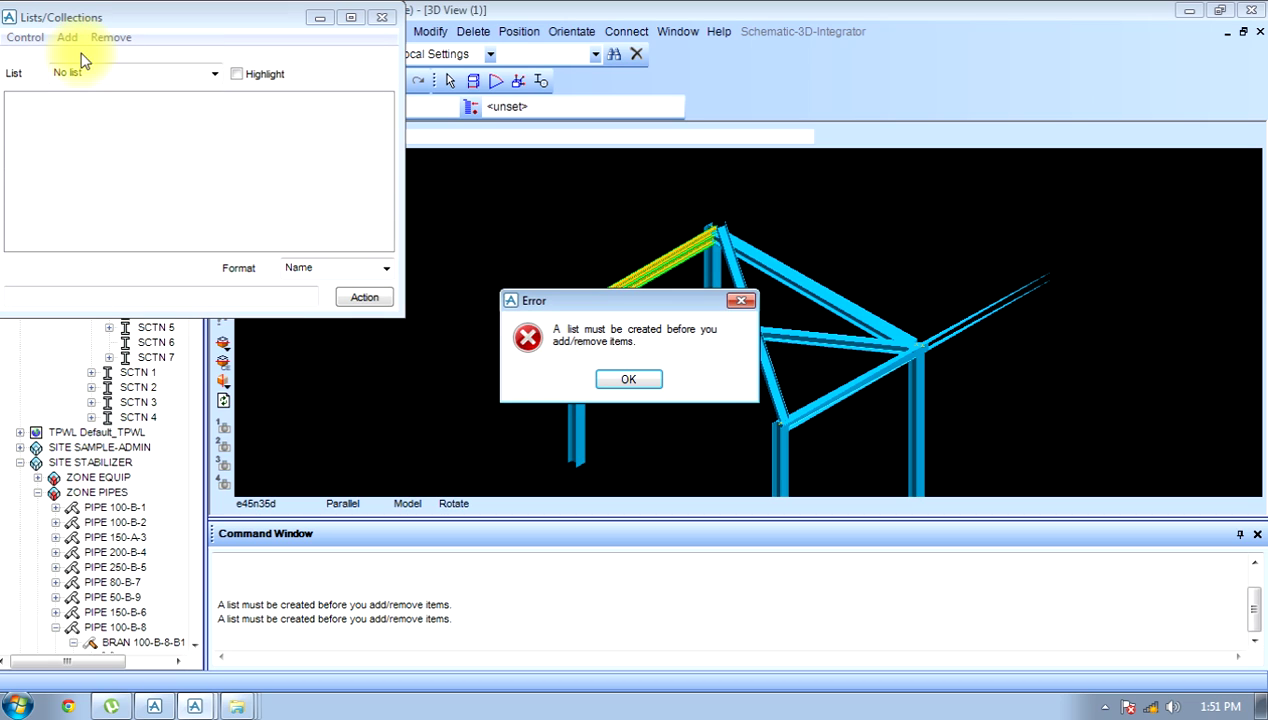
left_click(642, 384)
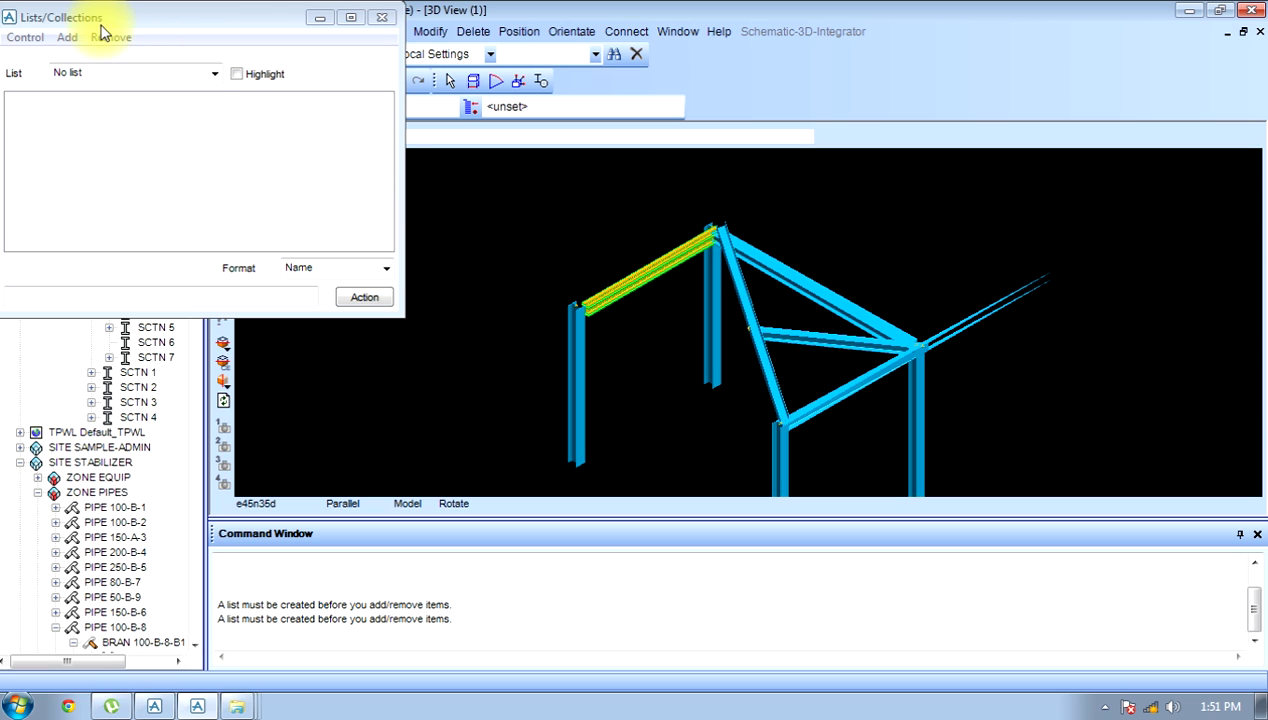
left_click(64, 73)
left_click(90, 91)
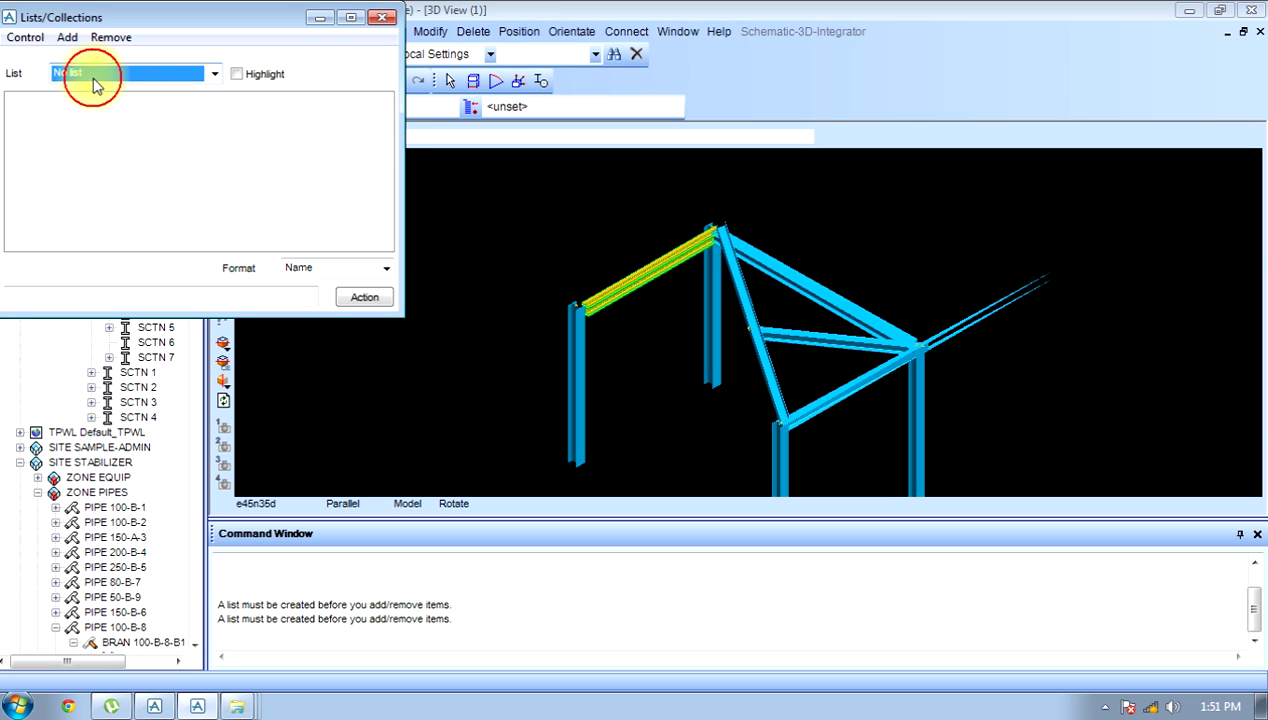
Tick Highlight, keep Name output, run Action, dismiss the error, and close Lists/Collections
left_click(240, 76)
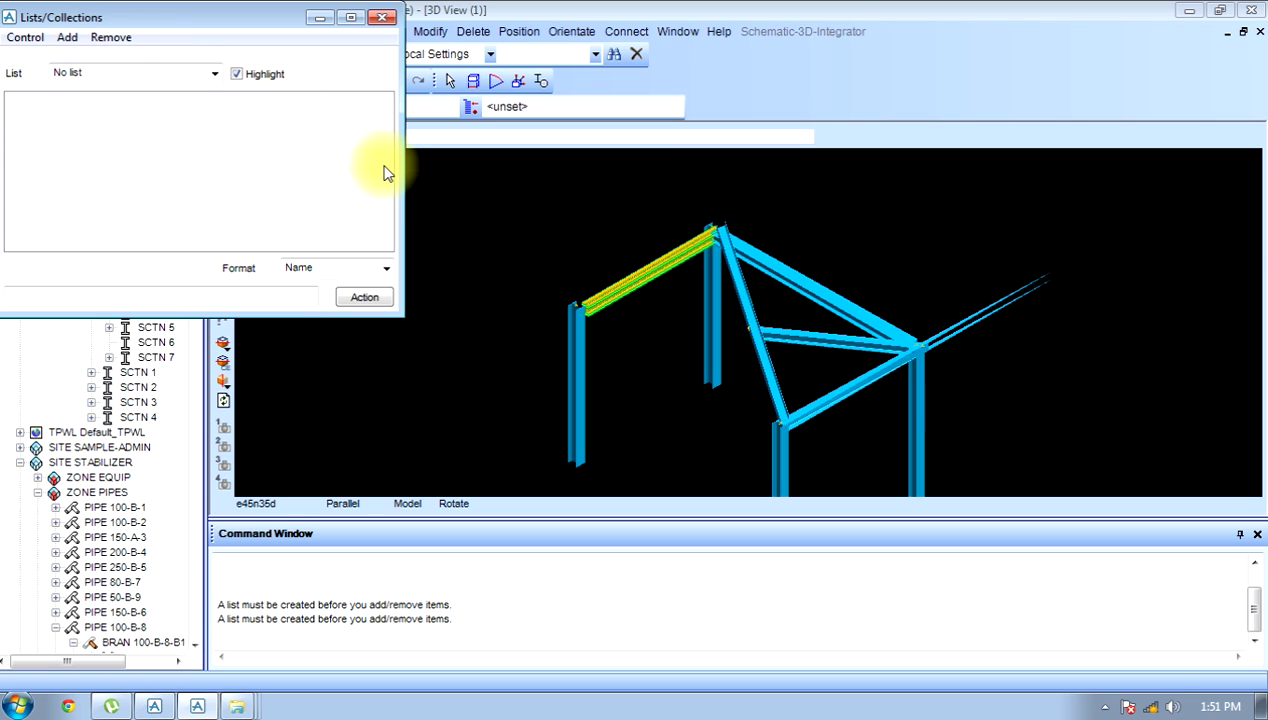
left_click(300, 267)
left_click(310, 282)
left_click(363, 298)
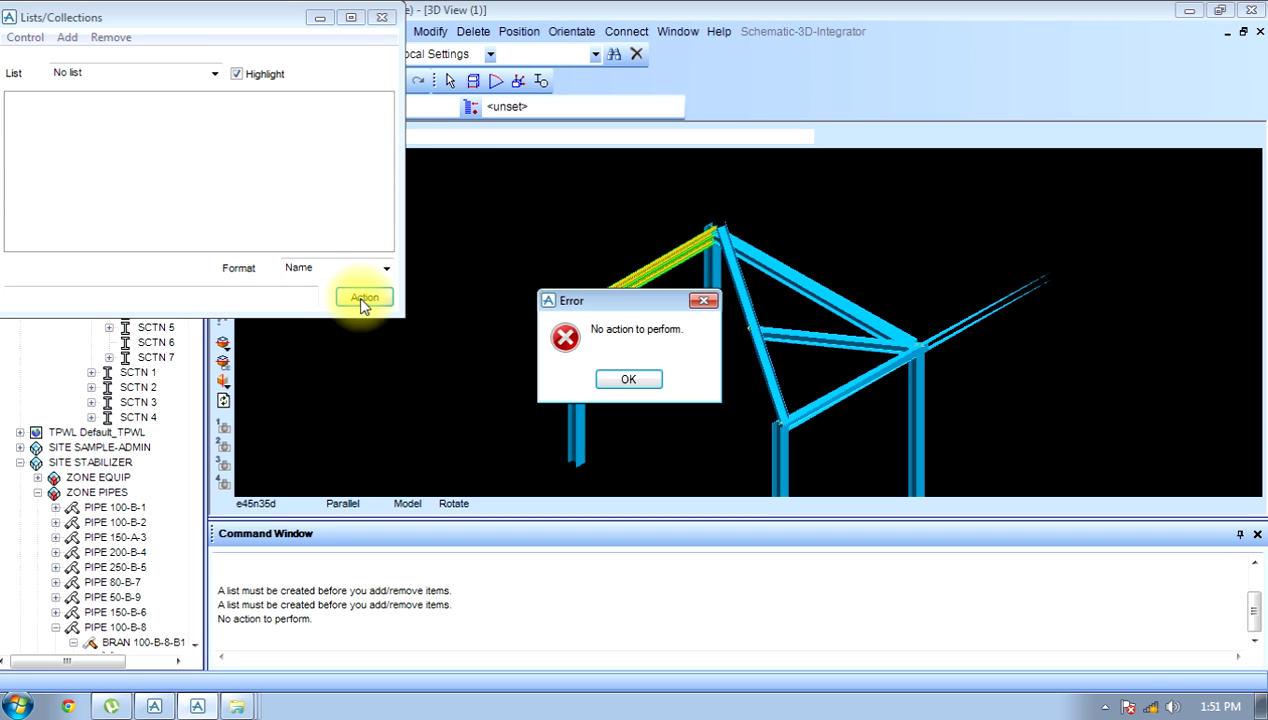
left_click(610, 372)
left_click(443, 163)
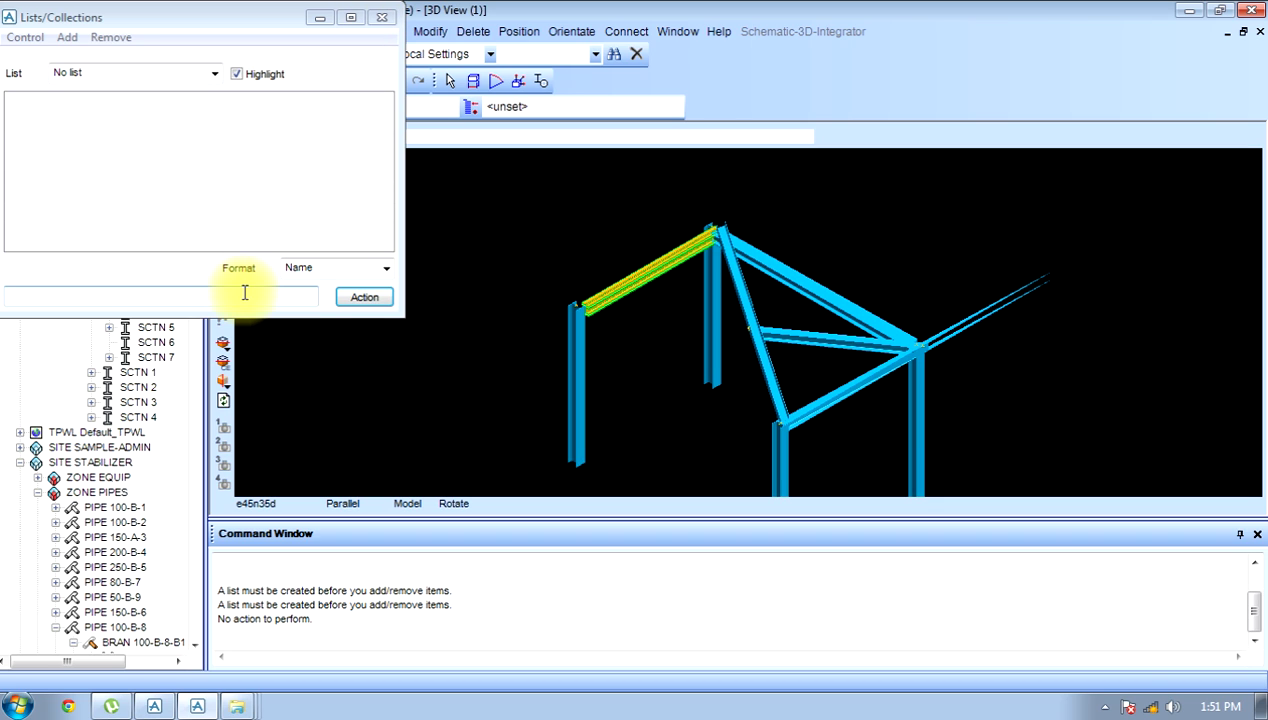
left_click(386, 18)
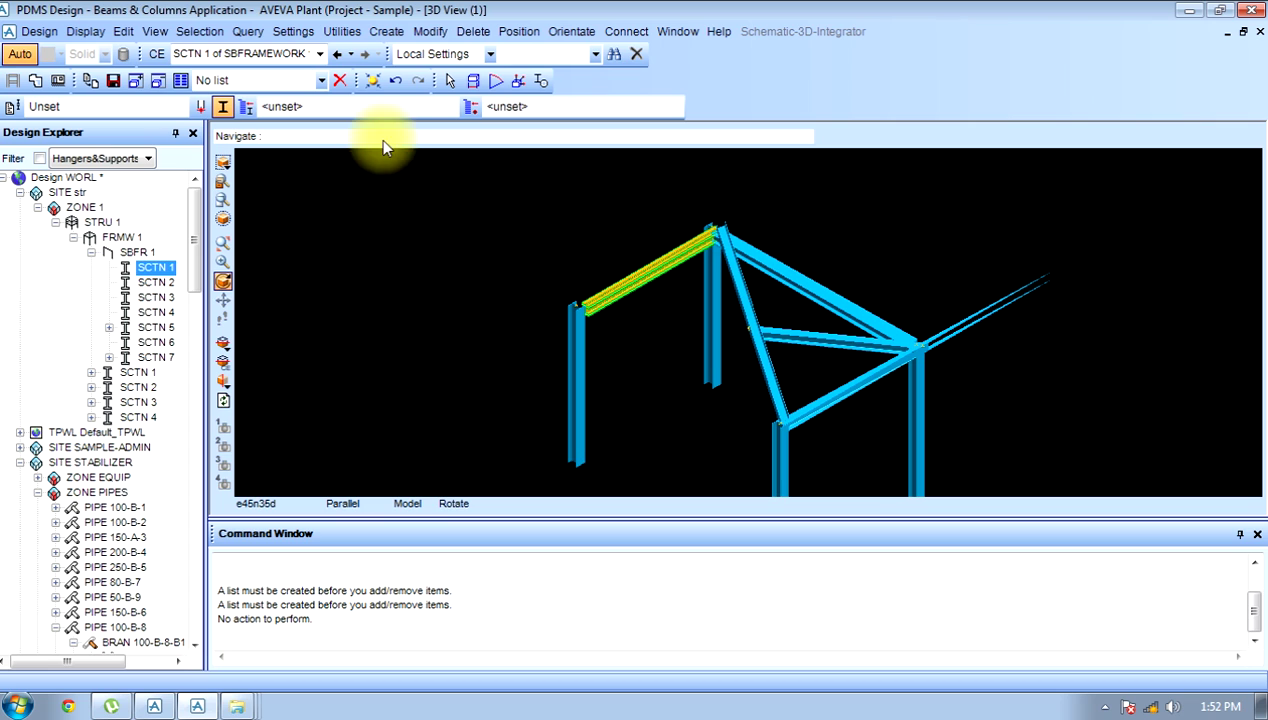
left_click(348, 33)
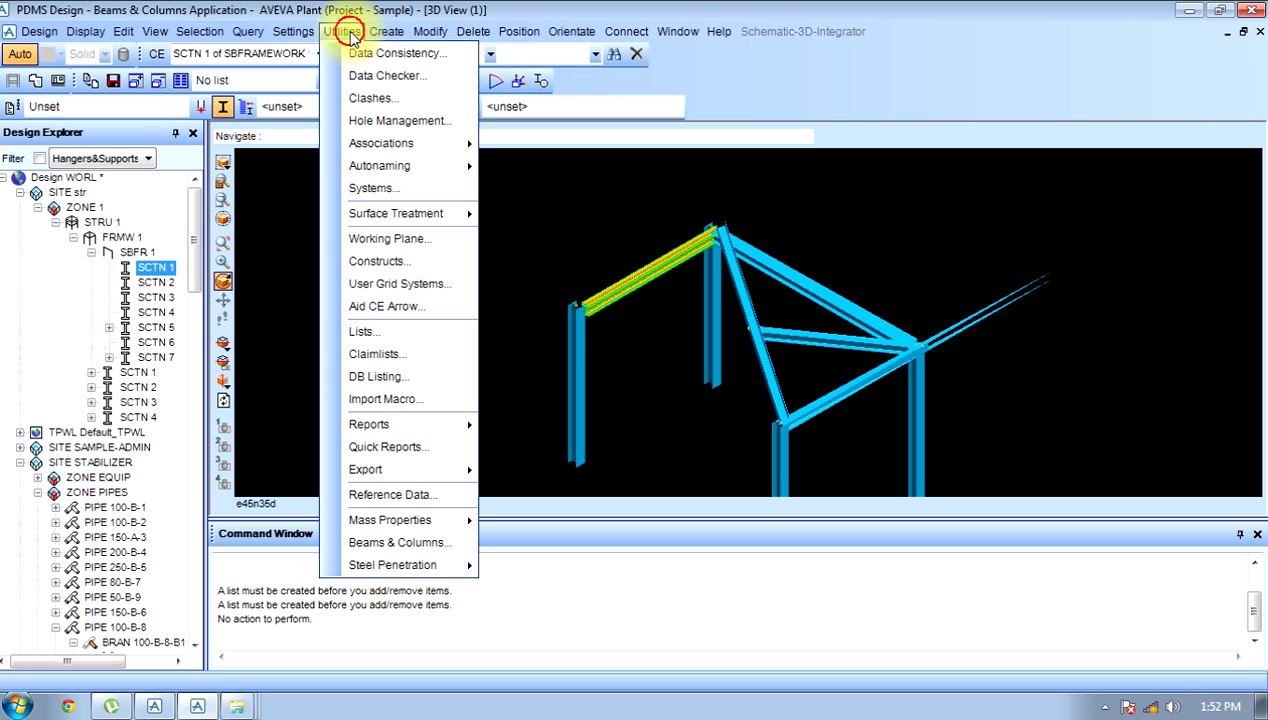
mouse_move(395, 426)
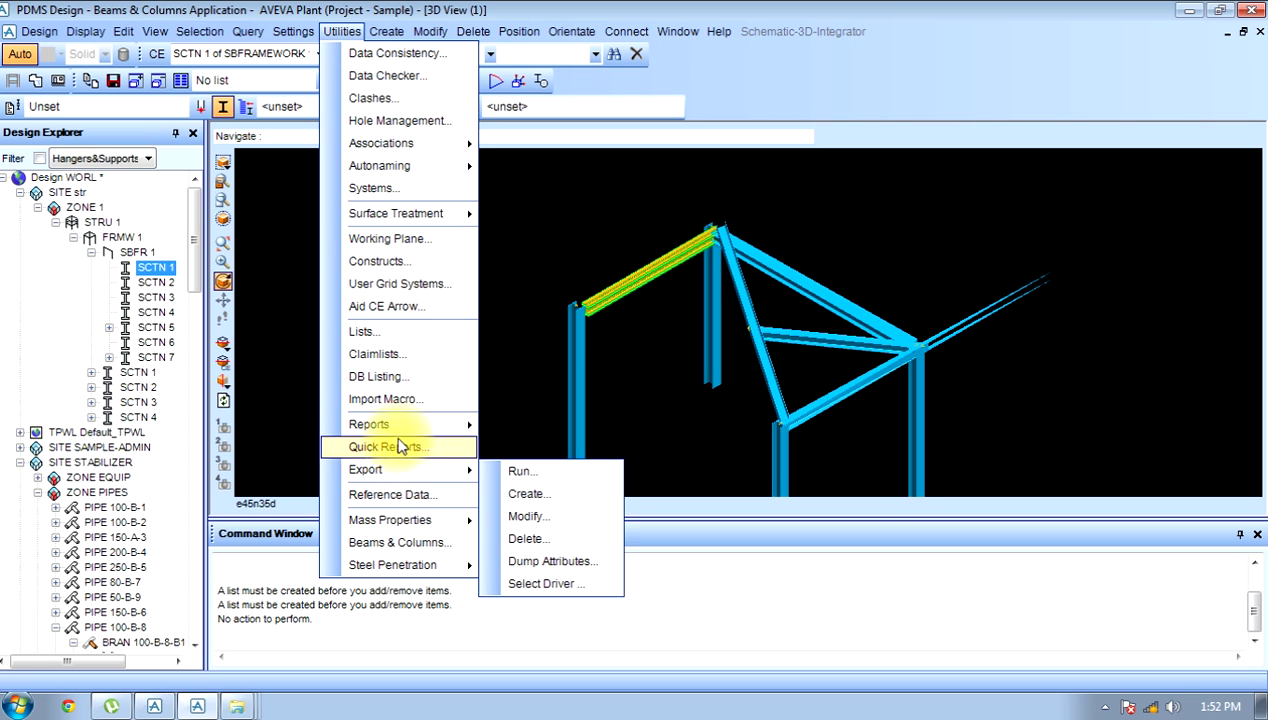
left_click(494, 430)
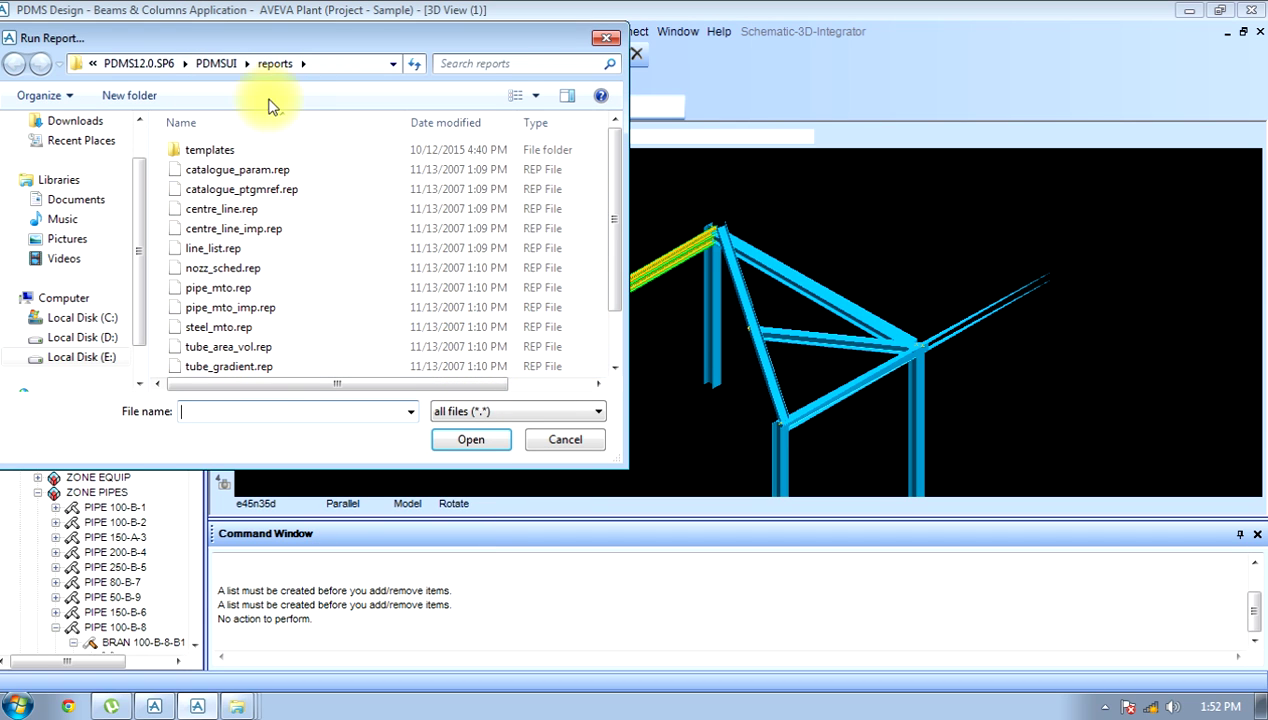
left_click(539, 445)
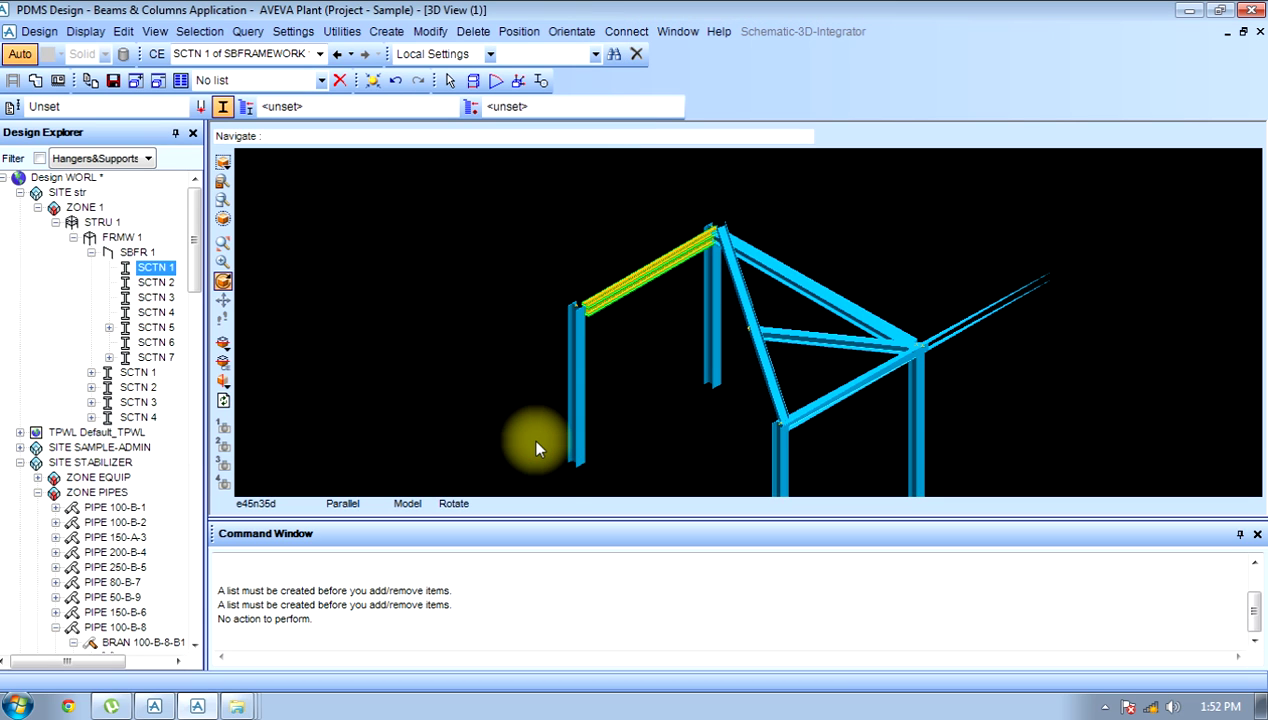